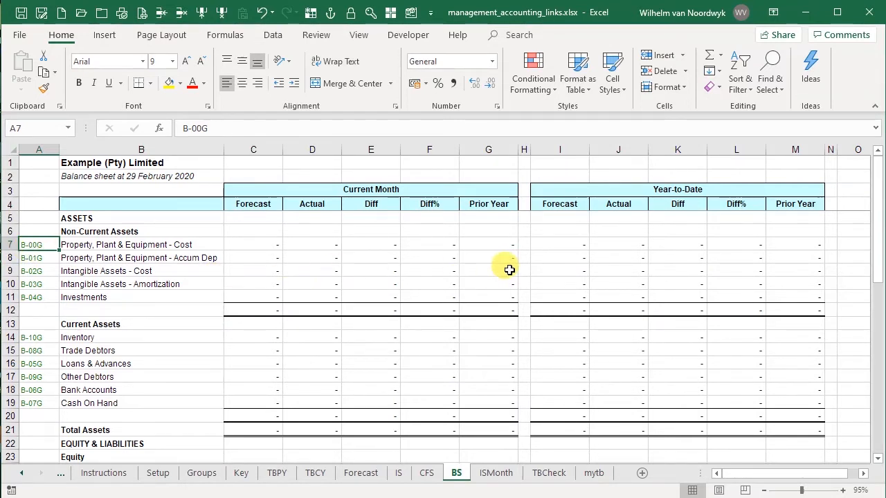
Review the cash flow statement and income statement sheets and their class codes
left_click(427, 472)
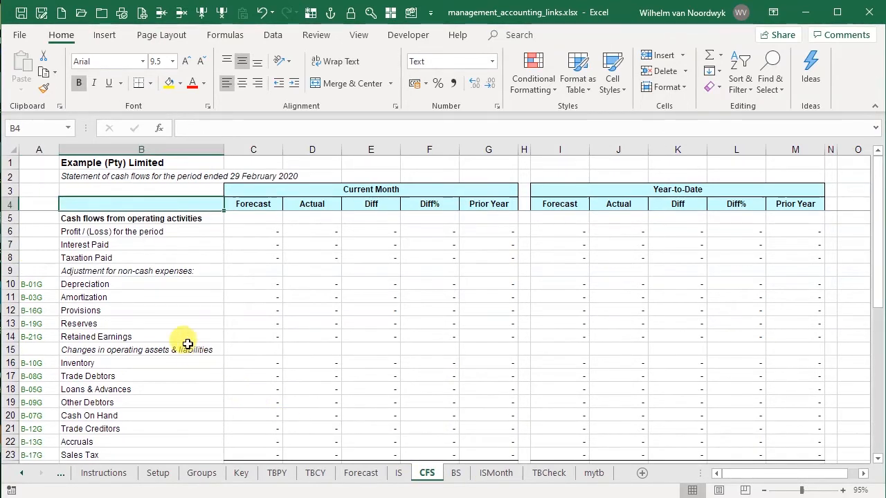
scroll(185, 343, "down", 4)
scroll(187, 343, "down", 3)
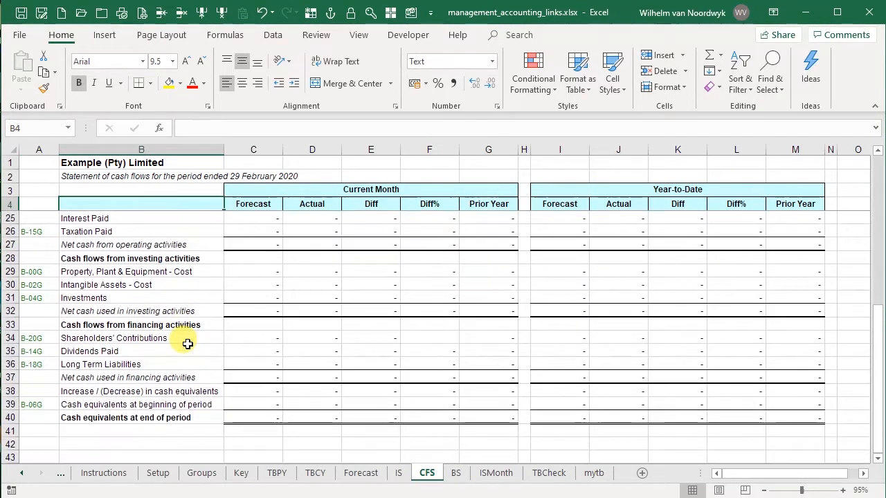
scroll(187, 343, "up", 3)
scroll(187, 344, "up", 4)
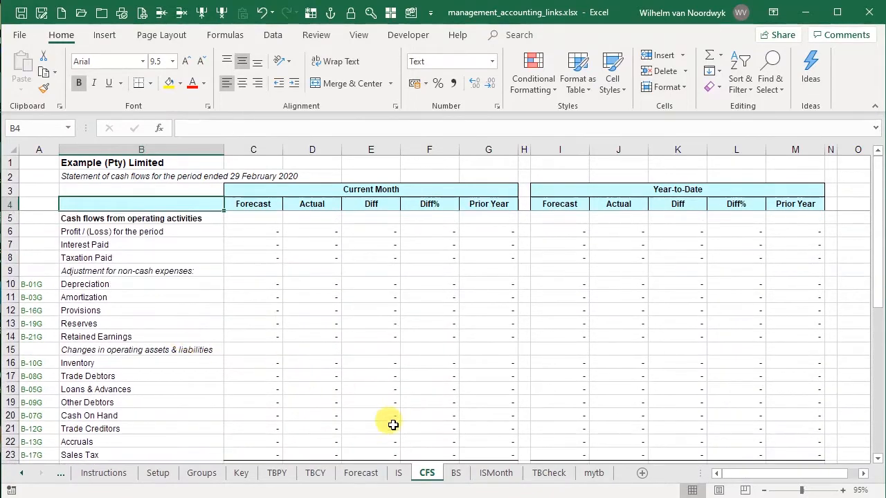
left_click(404, 474)
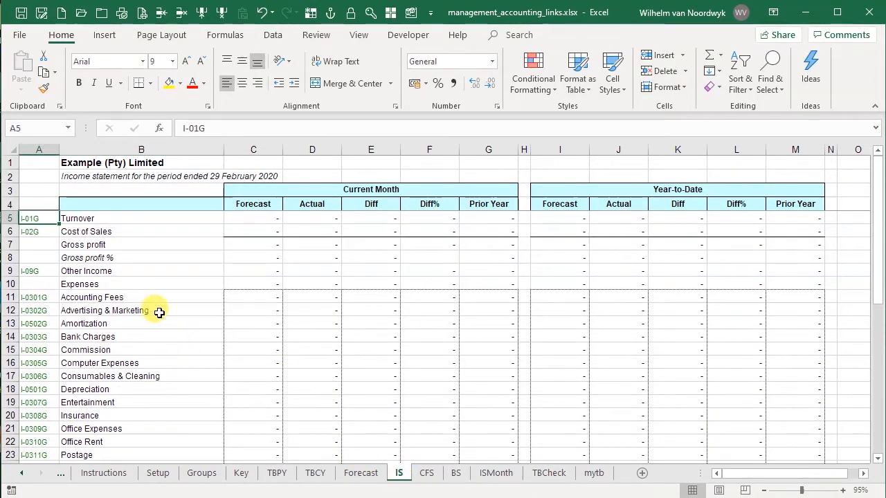
scroll(158, 309, "down", 6)
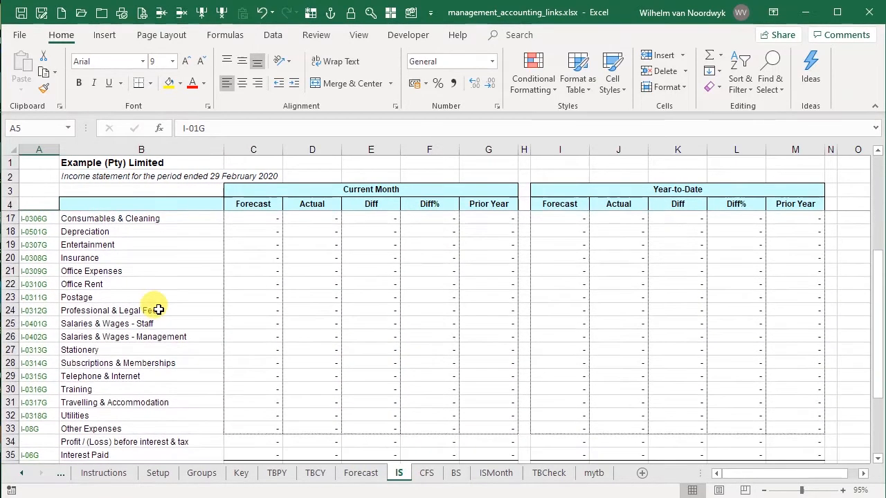
scroll(159, 309, "up", 5)
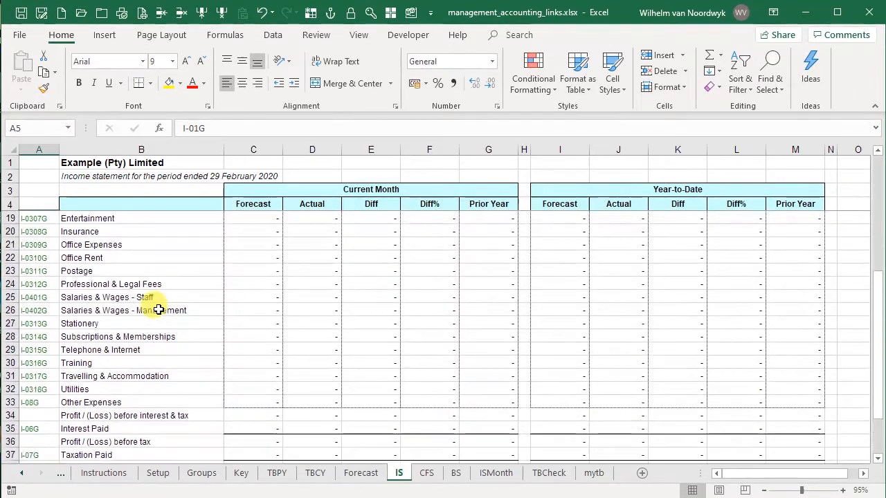
scroll(158, 309, "up", 2)
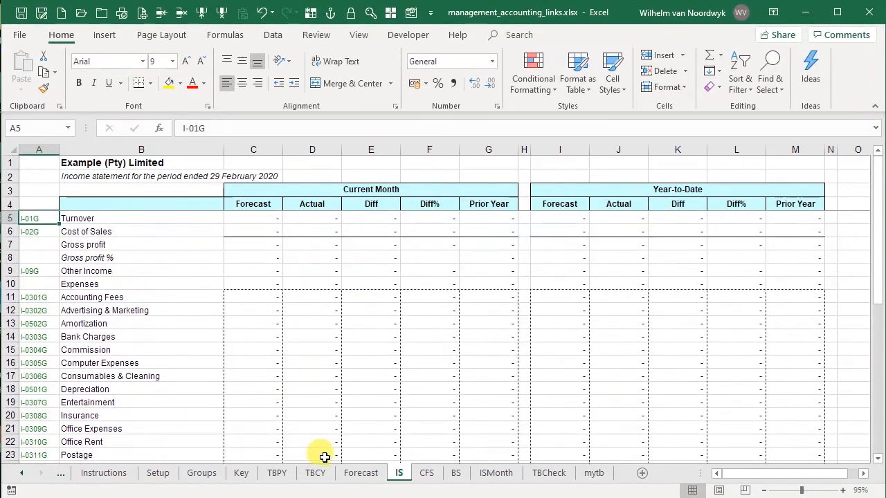
Review the list of default reporting classes on the Groups sheet
left_click(199, 475)
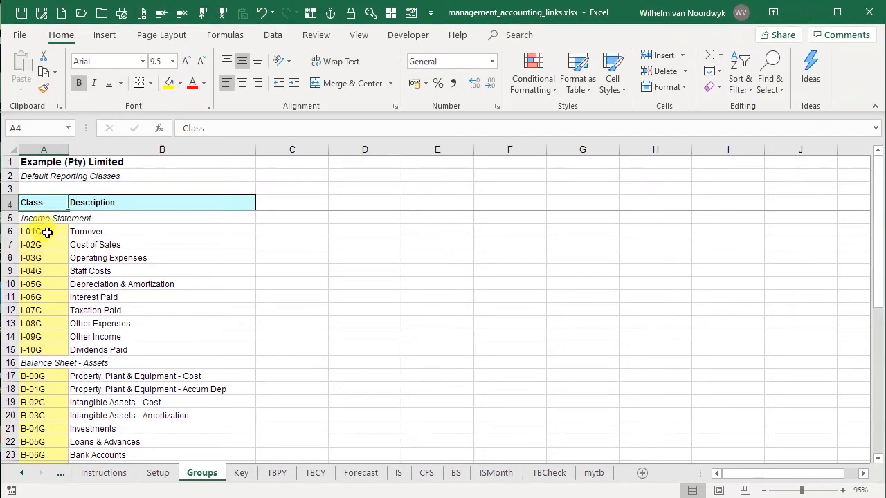
scroll(65, 317, "down", 3)
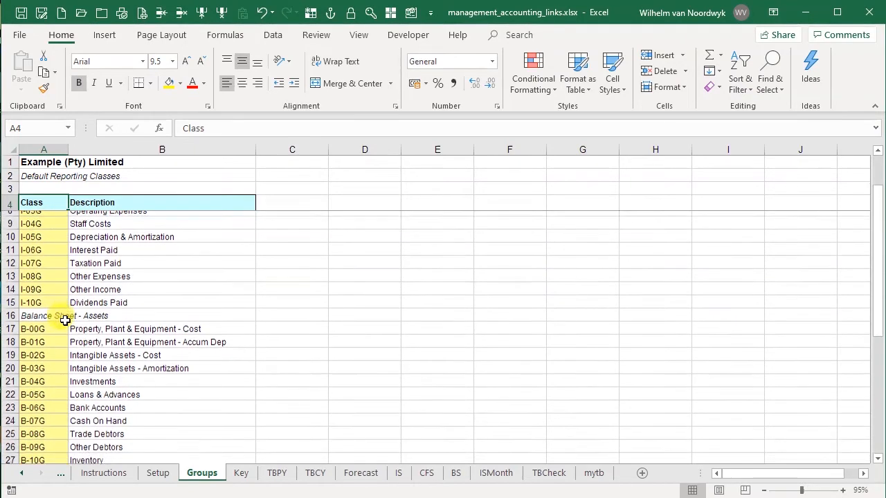
scroll(65, 321, "down", 3)
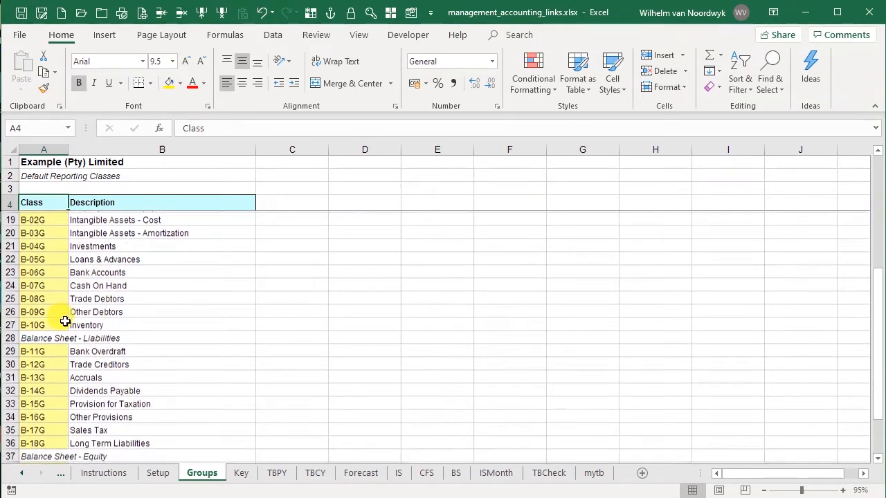
scroll(65, 322, "down", 2)
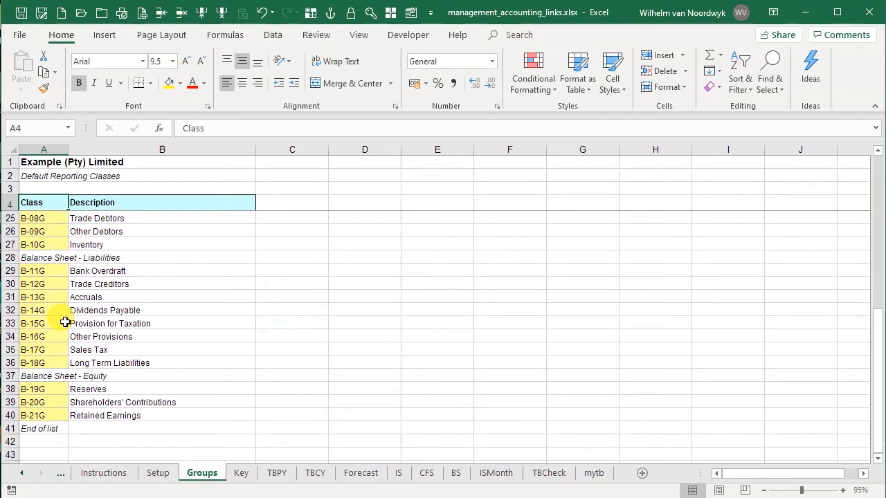
scroll(69, 395, "up", 2)
scroll(68, 395, "up", 4)
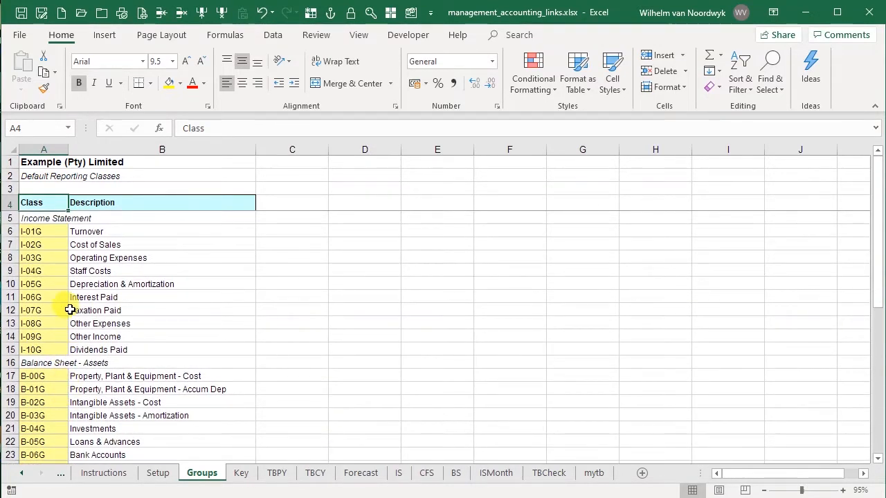
Copy all account numbers and descriptions from the mytb sheet
left_click(240, 473)
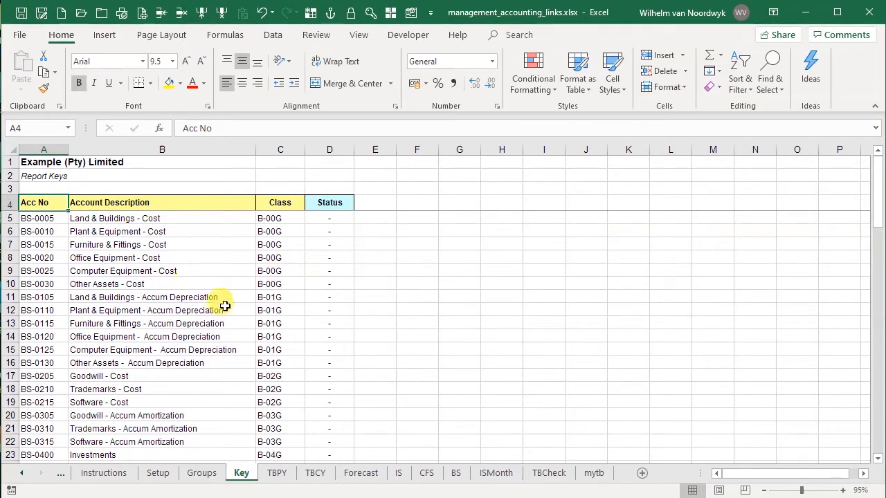
left_click(599, 477)
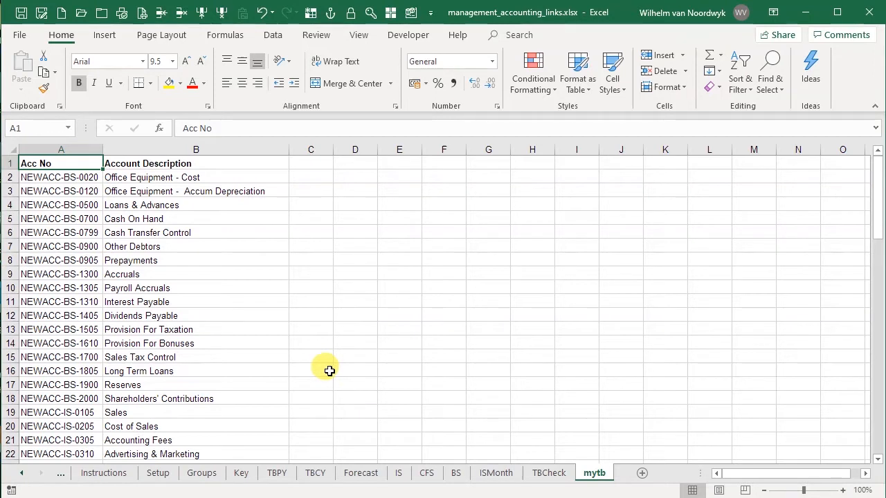
left_click(79, 176)
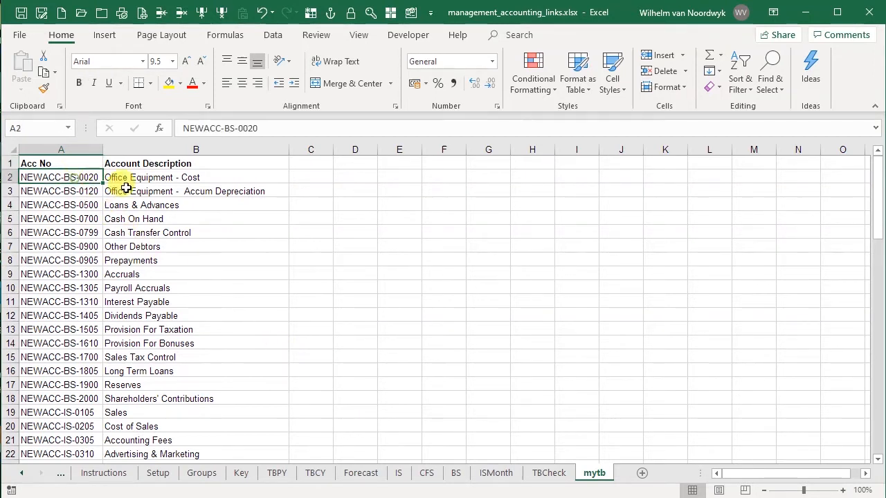
key("shift+Right")
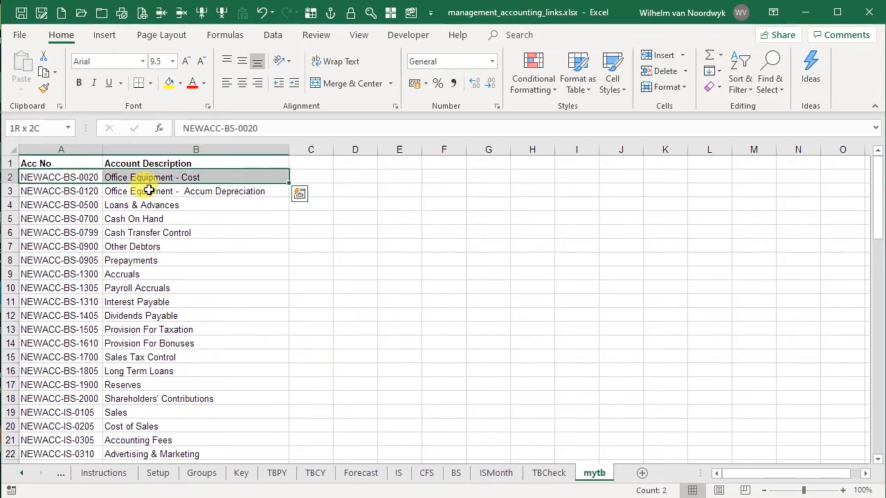
key("End")
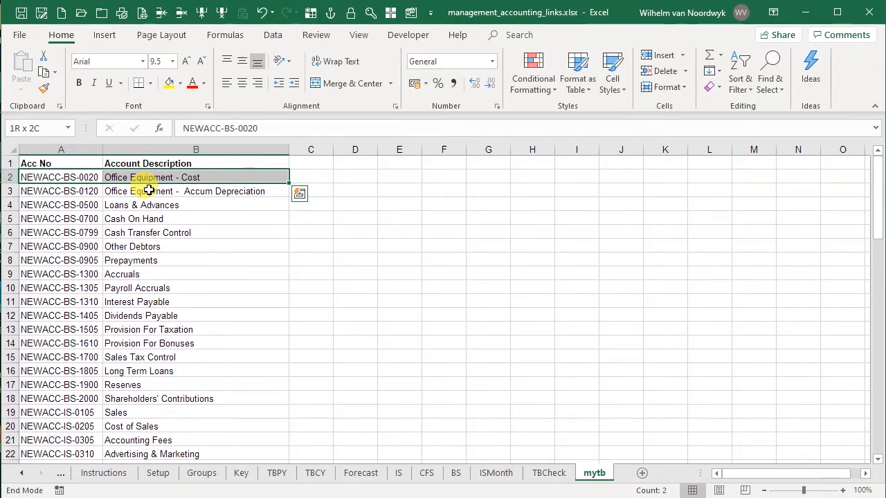
key("shift+Down")
key("ctrl+c")
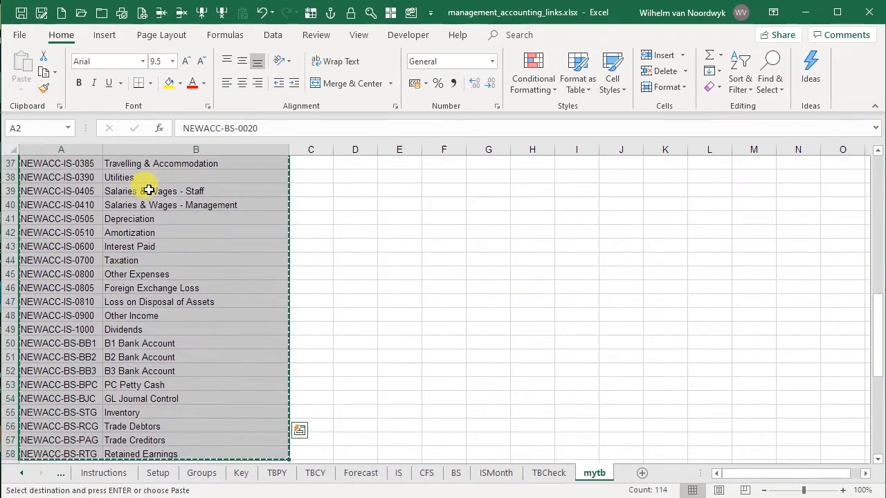
Paste the copied accounts as values into the Key sheet starting at cell A5
left_click(240, 473)
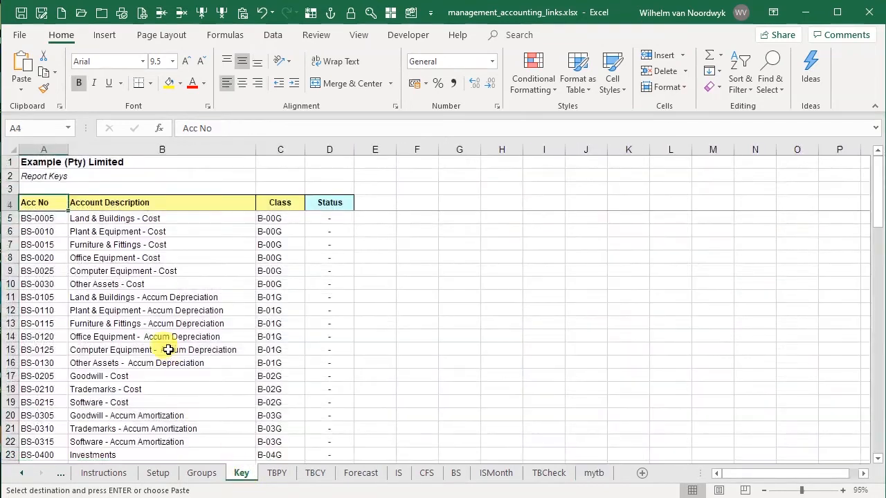
left_click(45, 220)
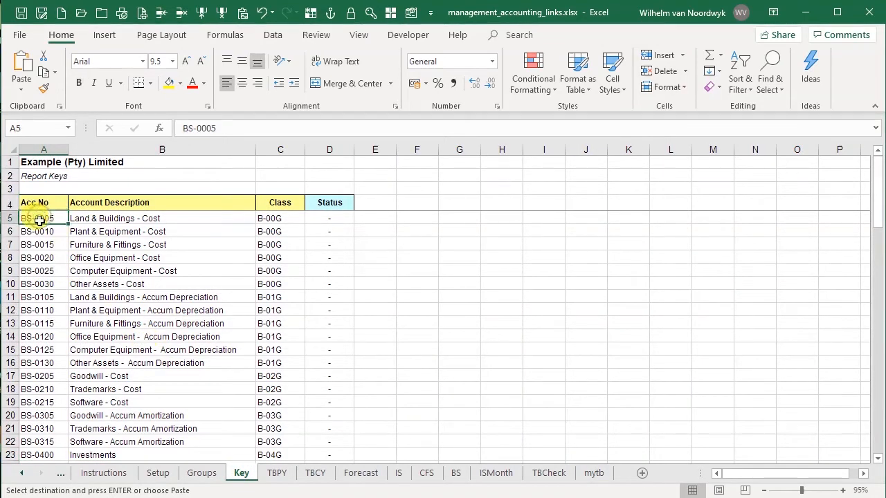
left_click(244, 12)
left_click(528, 204)
left_click(683, 346)
scroll(198, 369, "down", 17)
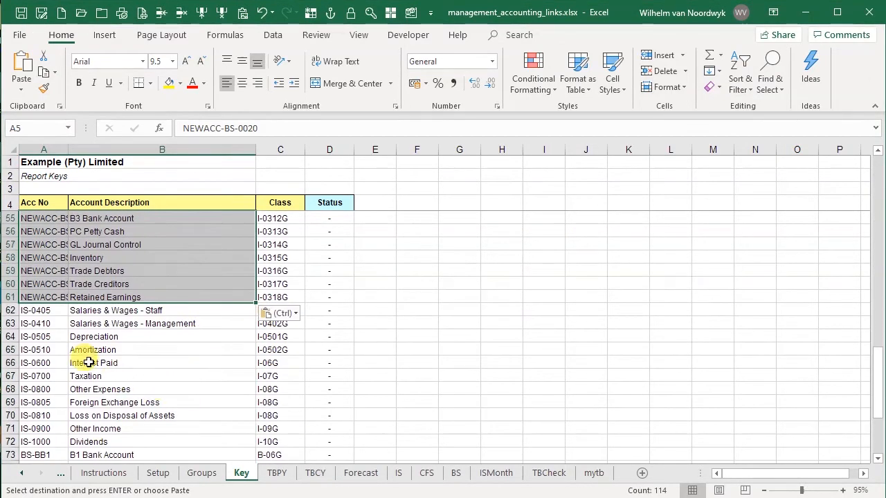
Delete the leftover old account entries below the pasted accounts in the Key sheet
left_click_drag(49, 311, 53, 430)
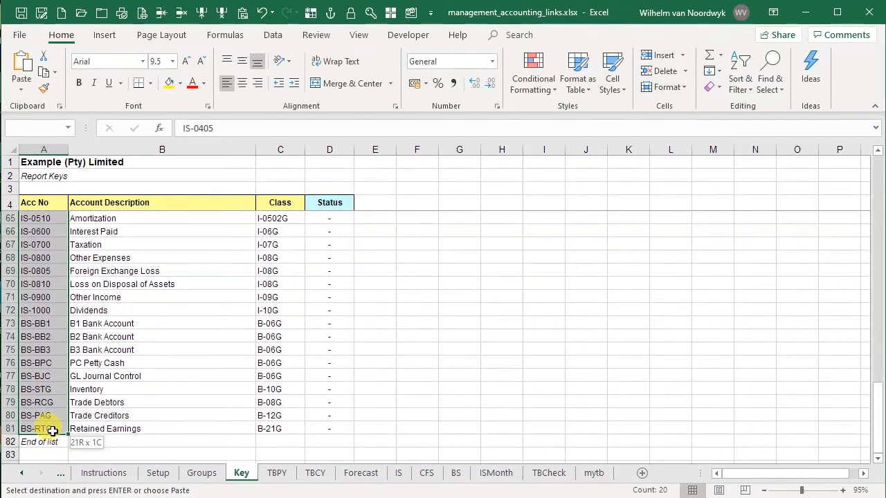
left_click(163, 12)
scroll(135, 401, "up", 2)
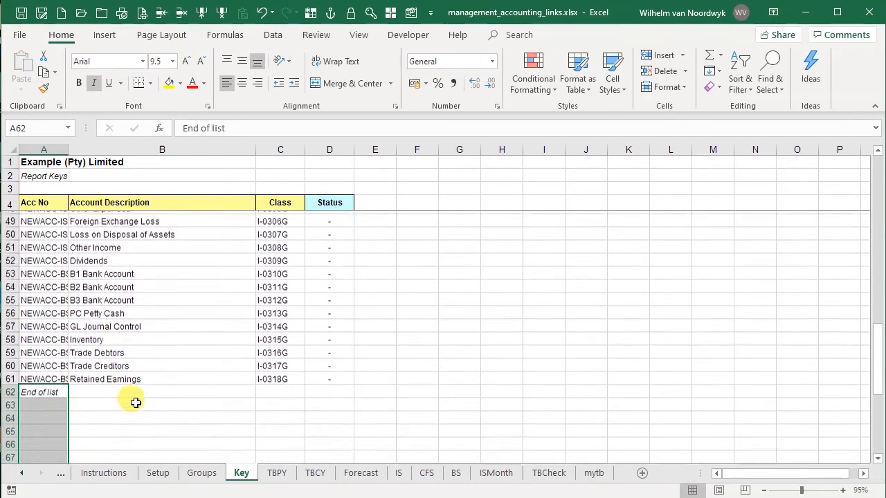
Widen the Acc No column to fit the new account numbers
left_click(61, 145)
left_click_drag(68, 146, 118, 154)
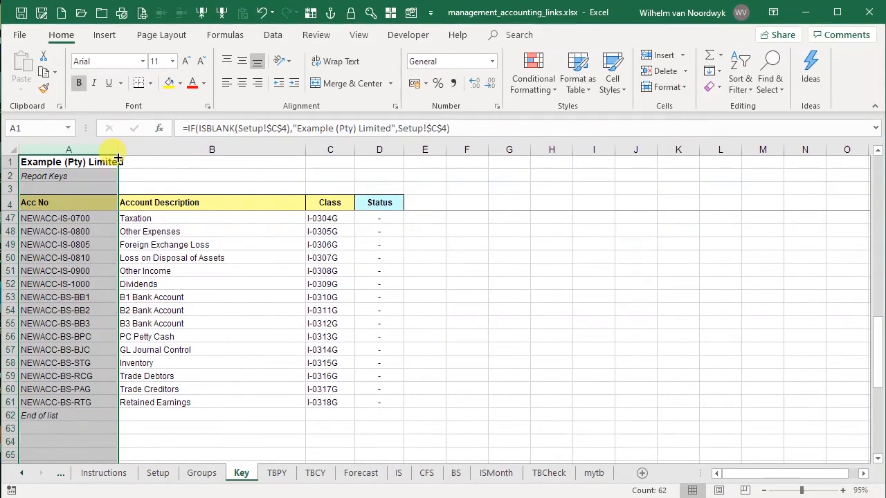
left_click(42, 415)
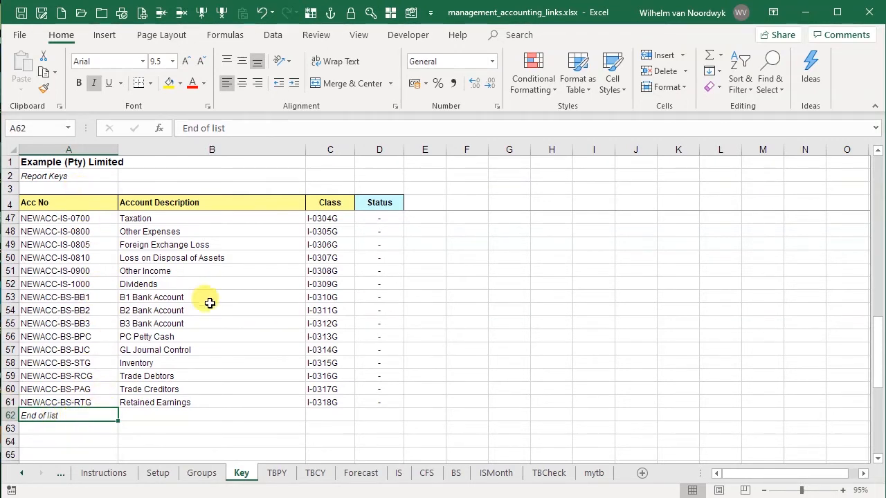
Clear the Class codes for all pasted accounts in the Key sheet
scroll(156, 406, "down", 2)
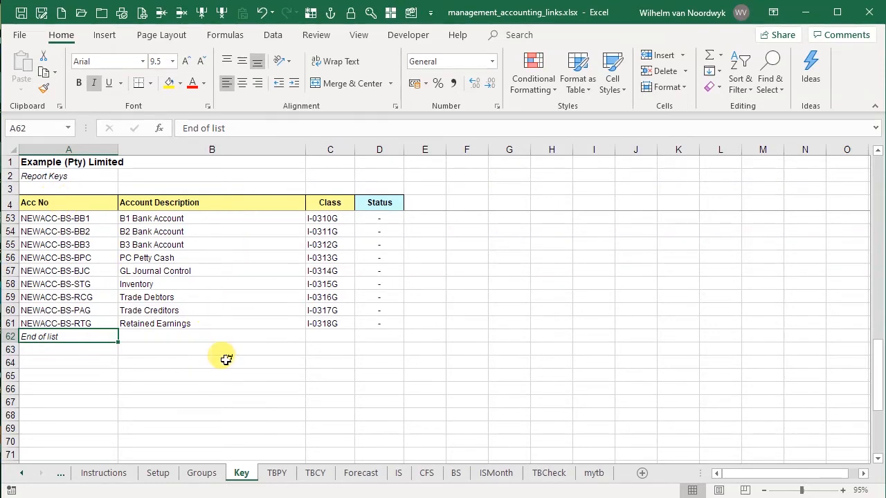
scroll(227, 357, "up", 7)
scroll(226, 358, "up", 9)
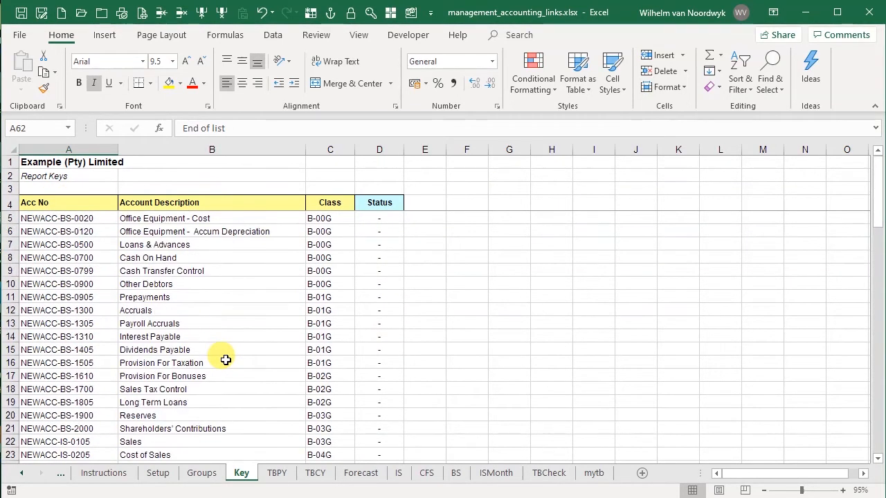
left_click(59, 217)
key("Right")
key("Right")
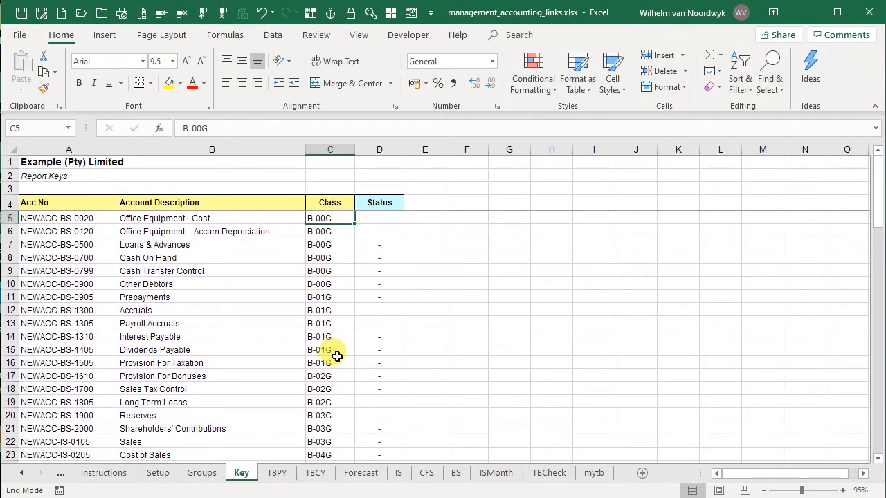
key("shift+Down")
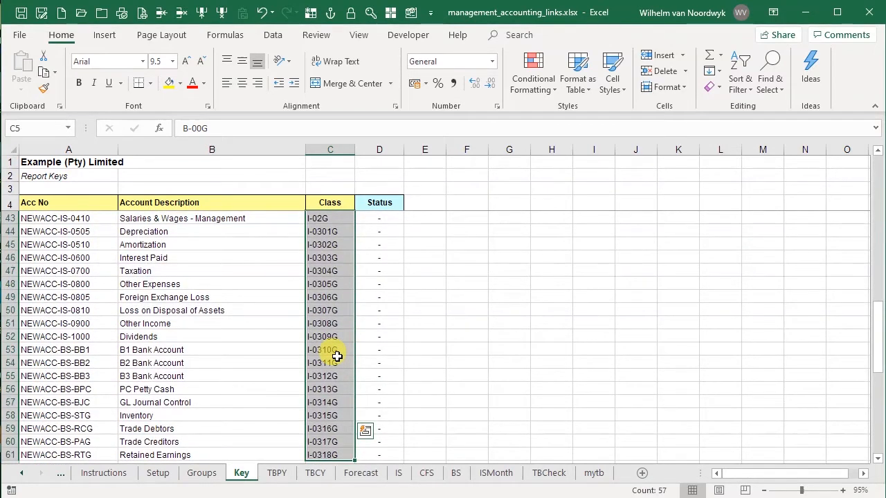
key("Delete")
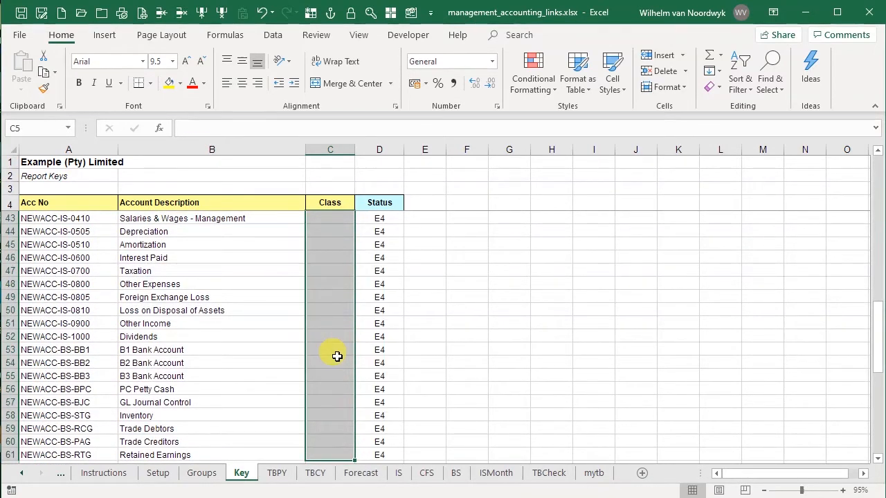
Inspect the Status formula for the first account row
key("Up")
key("Down")
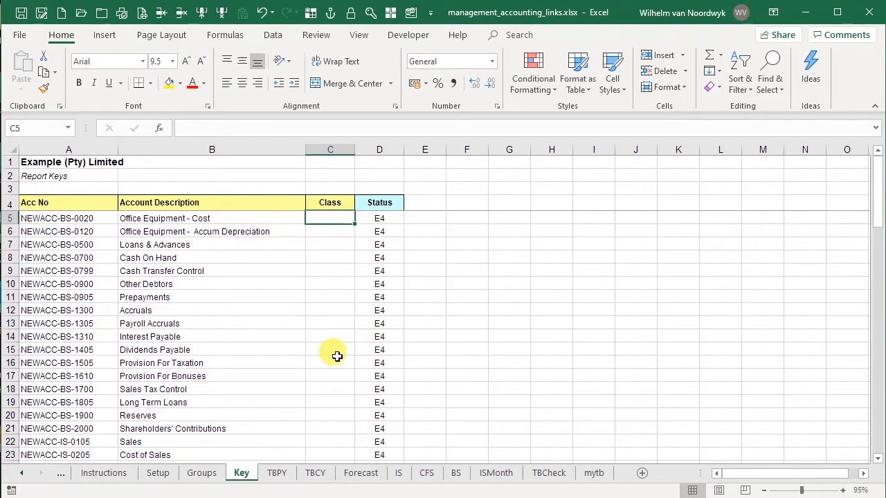
left_click(383, 220)
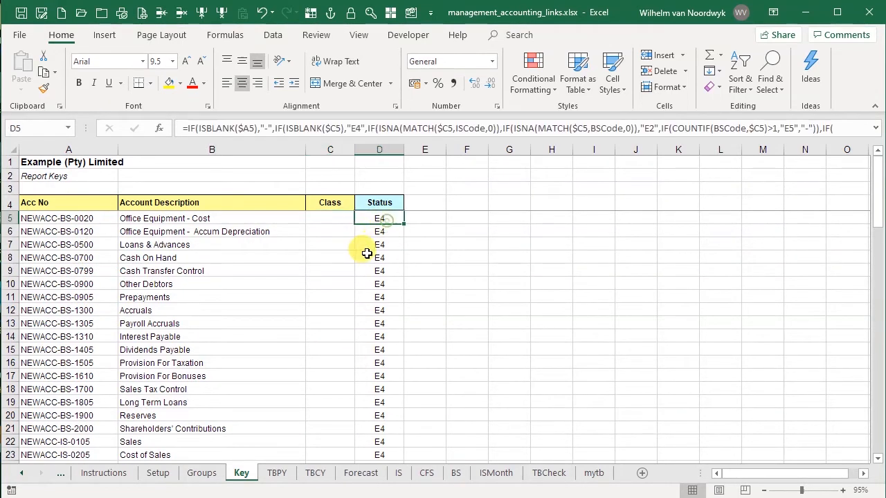
left_click(85, 219)
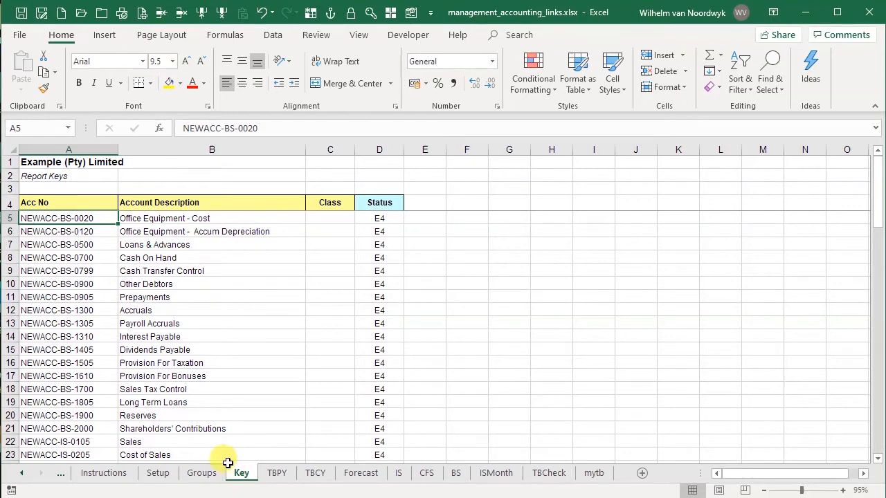
Copy class B-00G from the Groups sheet and paste it as a value into the first account's Class cell in Key
left_click(200, 473)
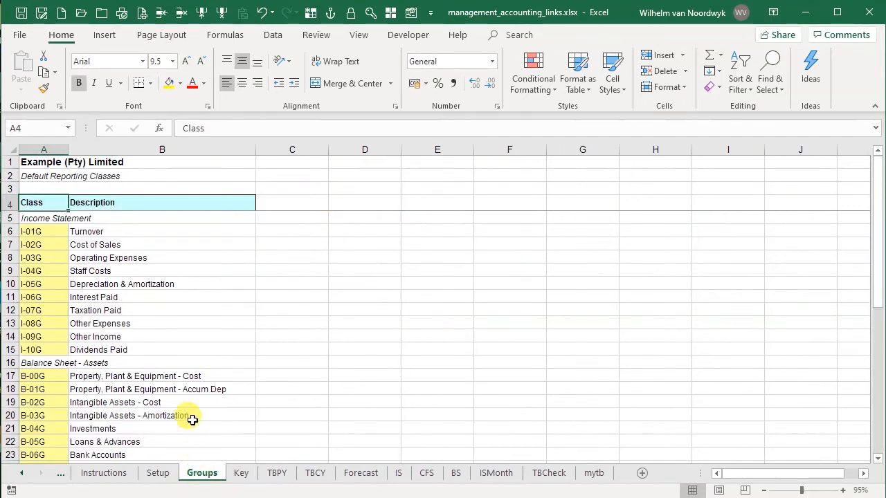
scroll(156, 371, "down", 3)
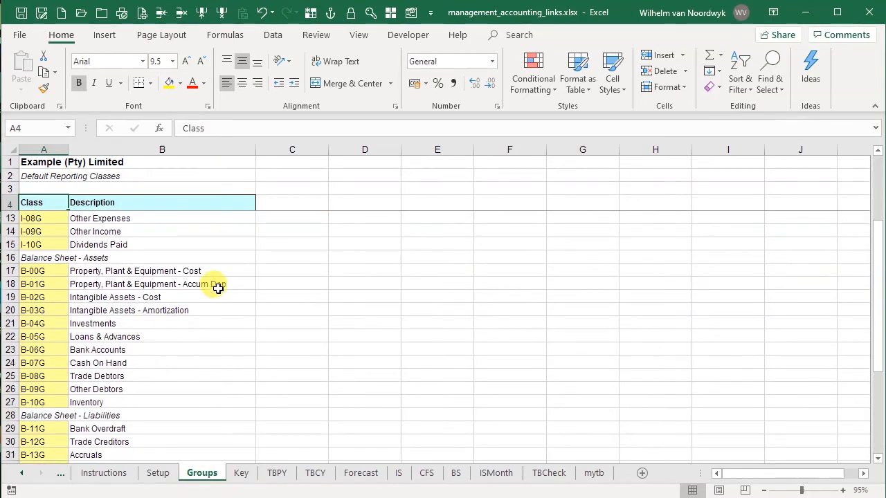
left_click(35, 271)
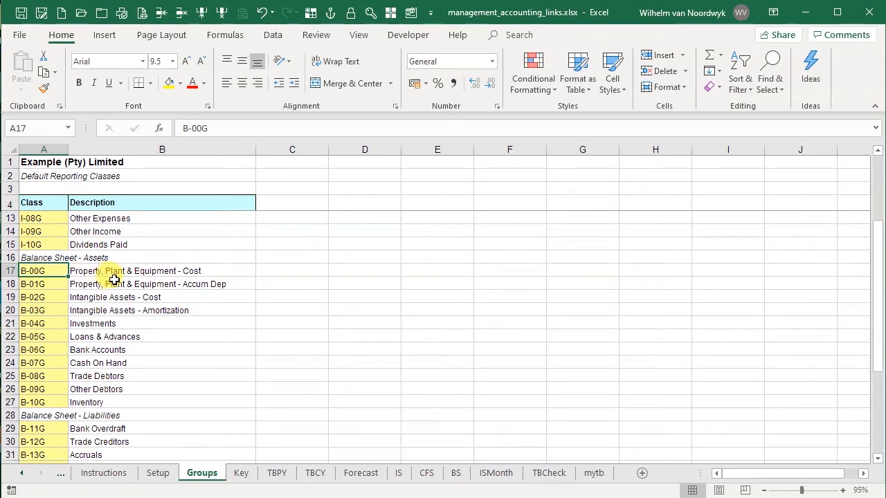
key("ctrl+c")
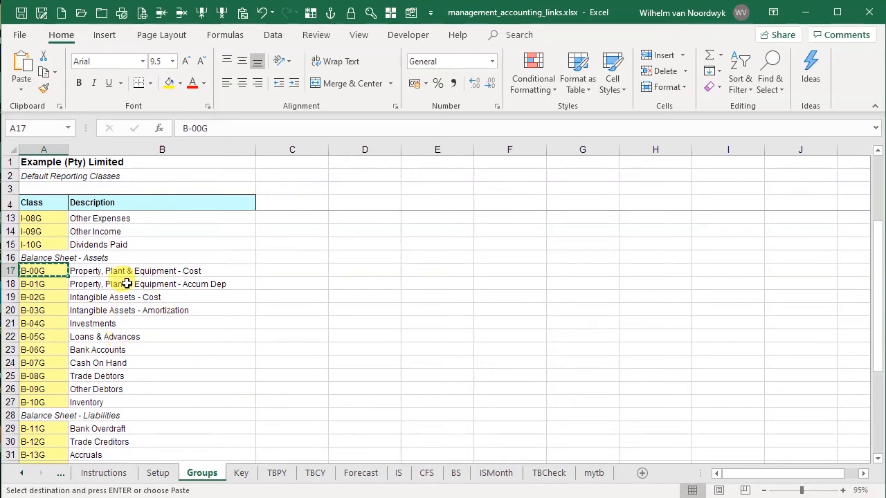
left_click(241, 472)
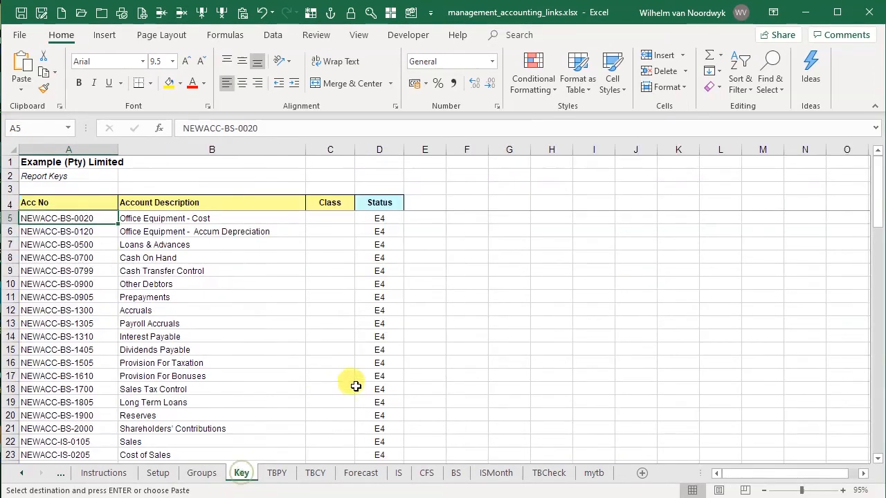
left_click(336, 220)
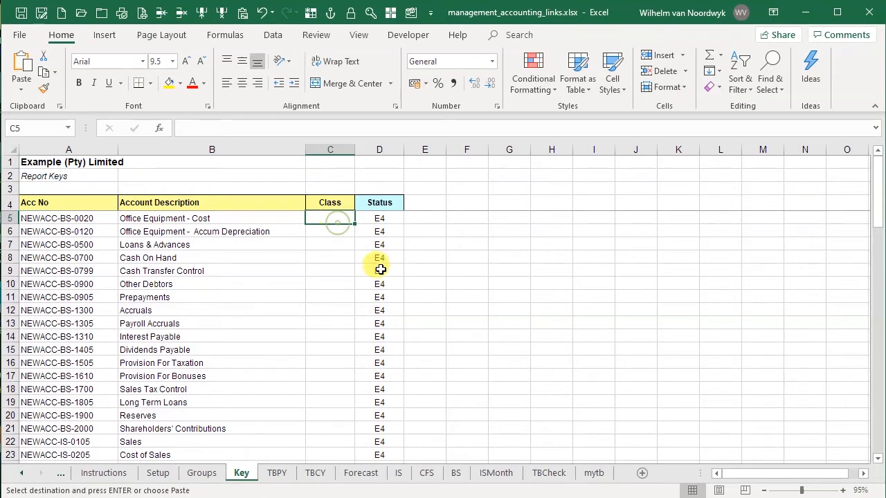
left_click(242, 14)
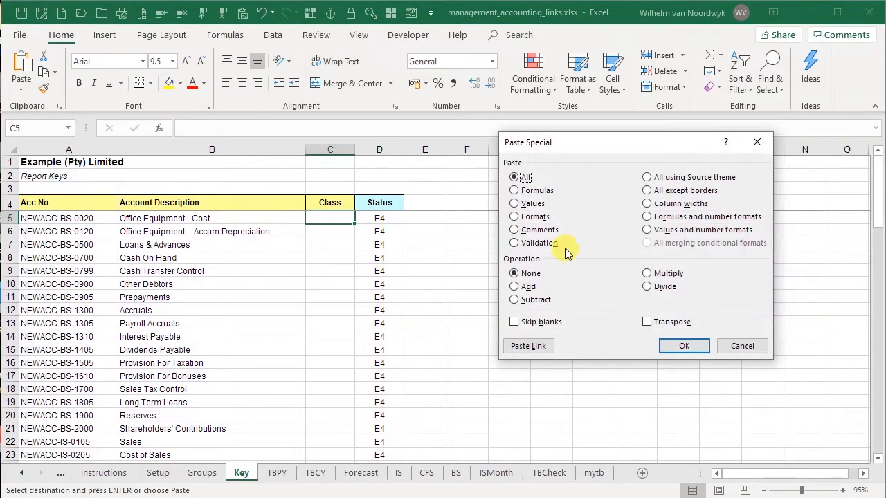
left_click(524, 202)
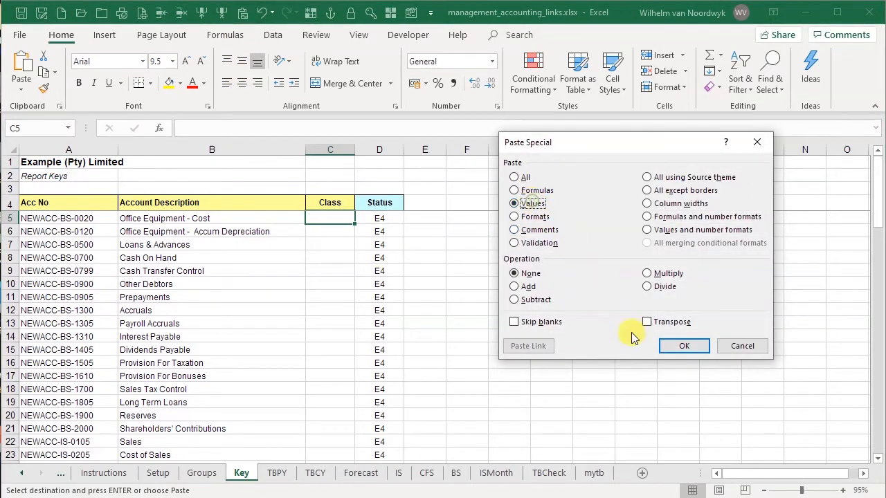
left_click(683, 346)
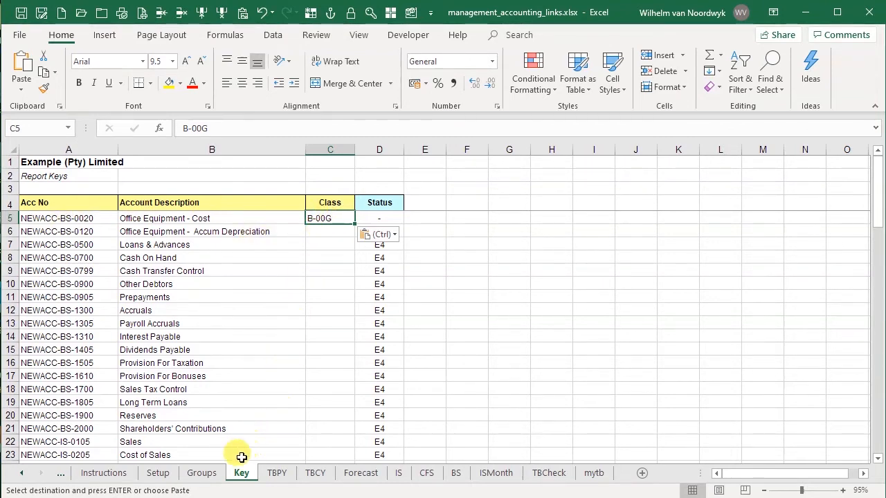
Copy class B-01G from the Groups sheet and paste it as a value into the second account's Class cell in Key
left_click(195, 478)
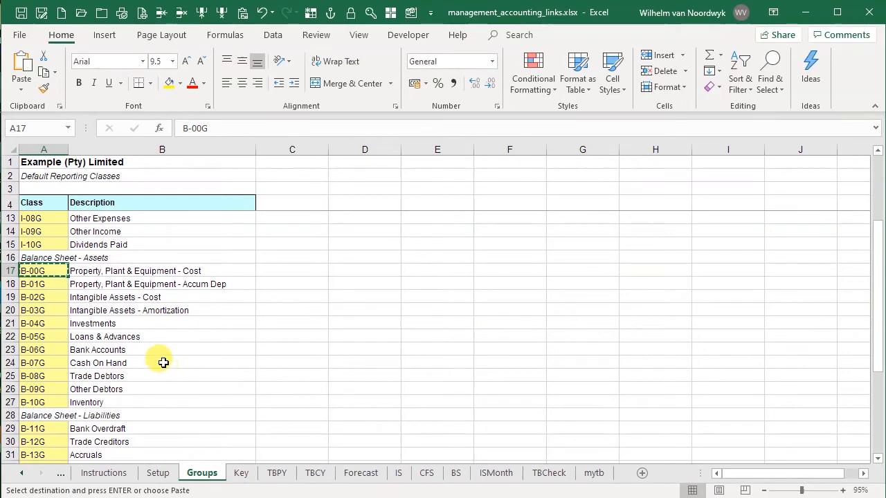
left_click(39, 285)
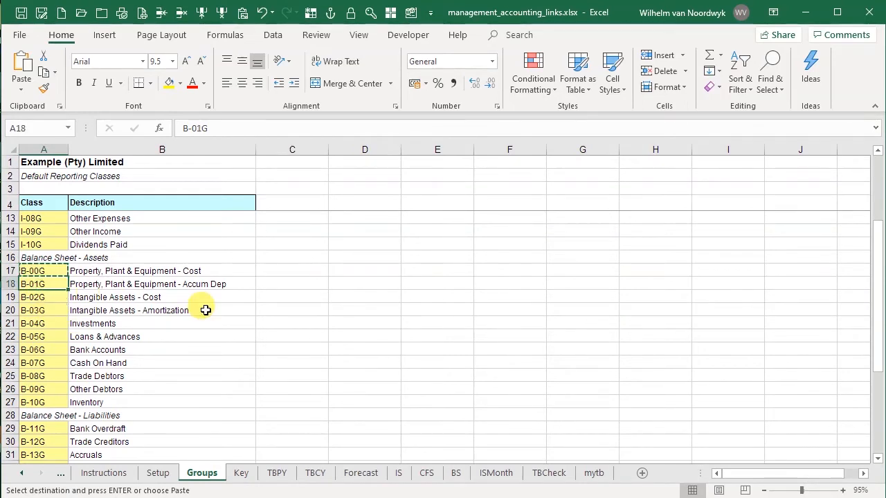
left_click(240, 472)
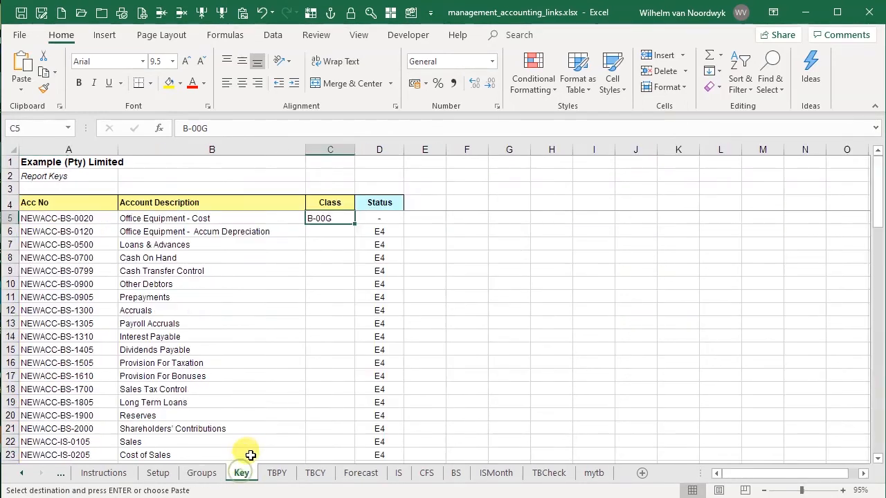
left_click(334, 231)
left_click(243, 13)
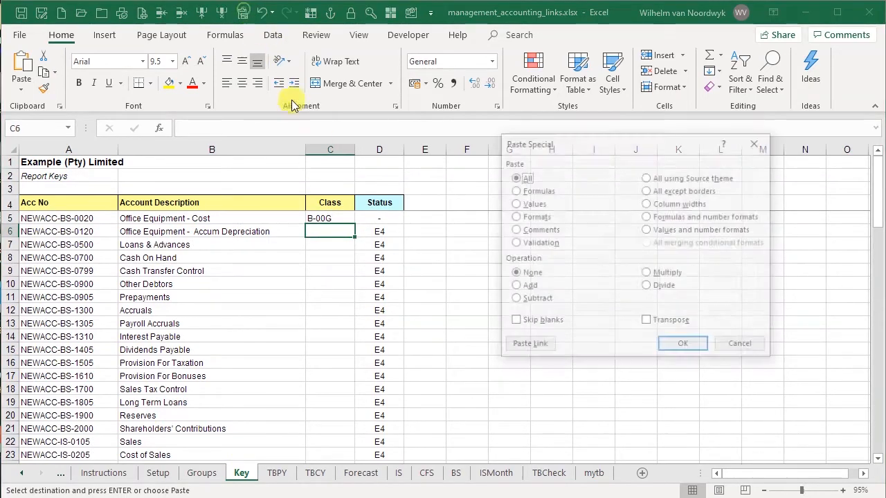
left_click(532, 204)
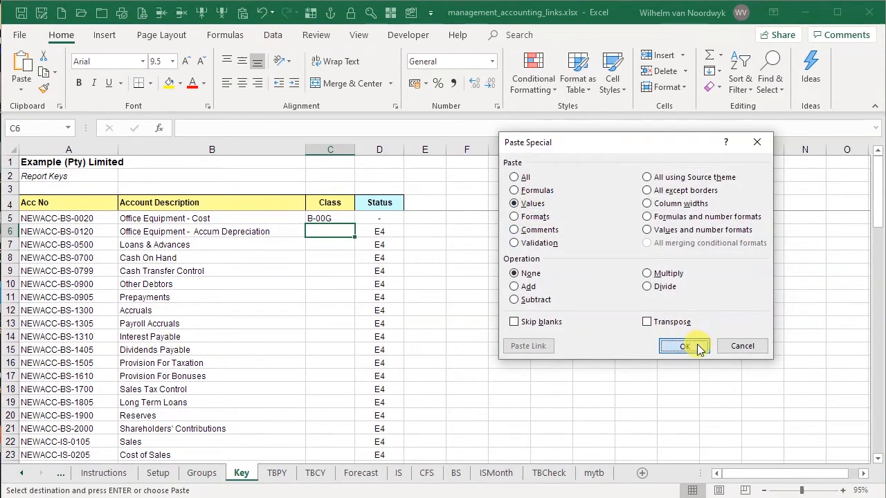
left_click(684, 346)
Copy all new account numbers from the Key sheet and paste them as values into the TBPY sheet's Acc No column
left_click(64, 219)
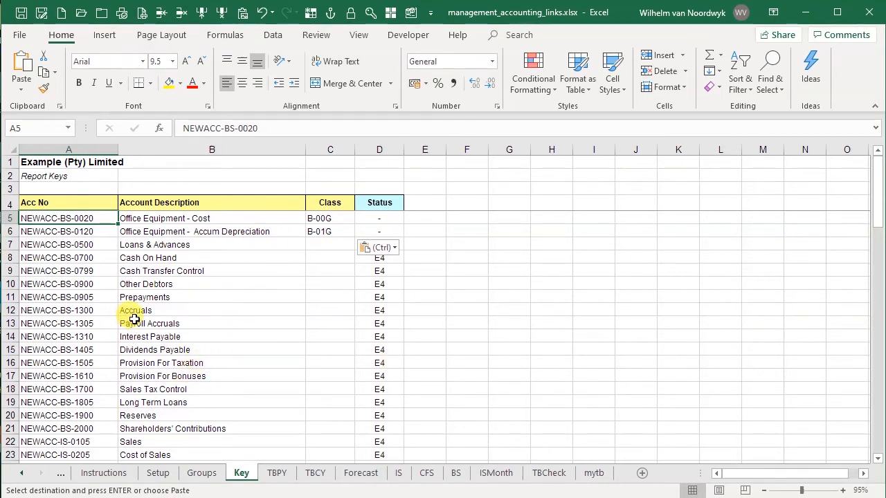
key("ctrl+shift+Down")
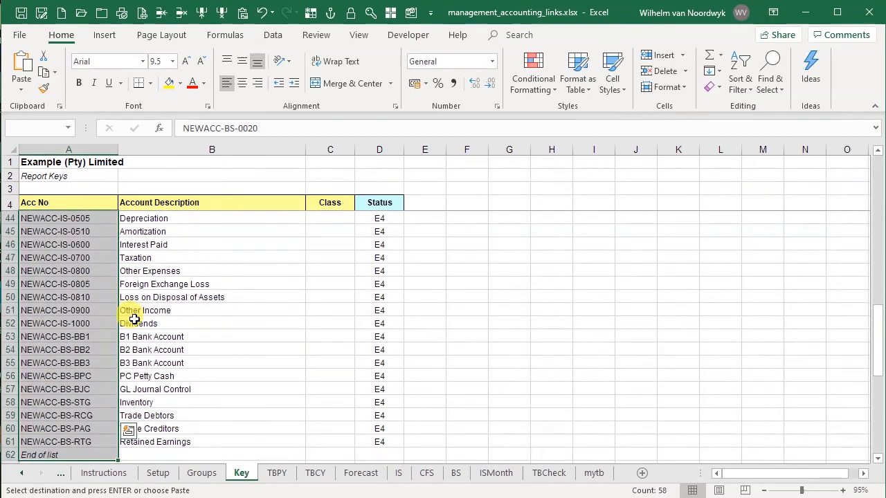
key("ctrl+c")
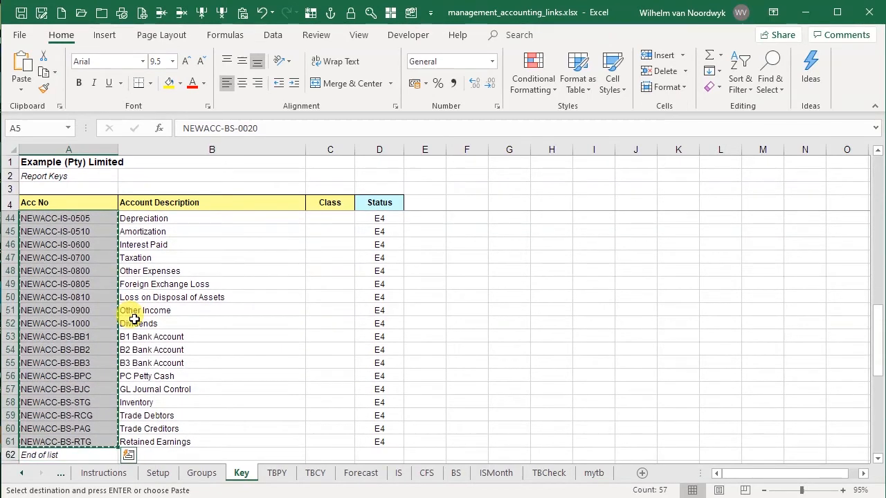
left_click(275, 474)
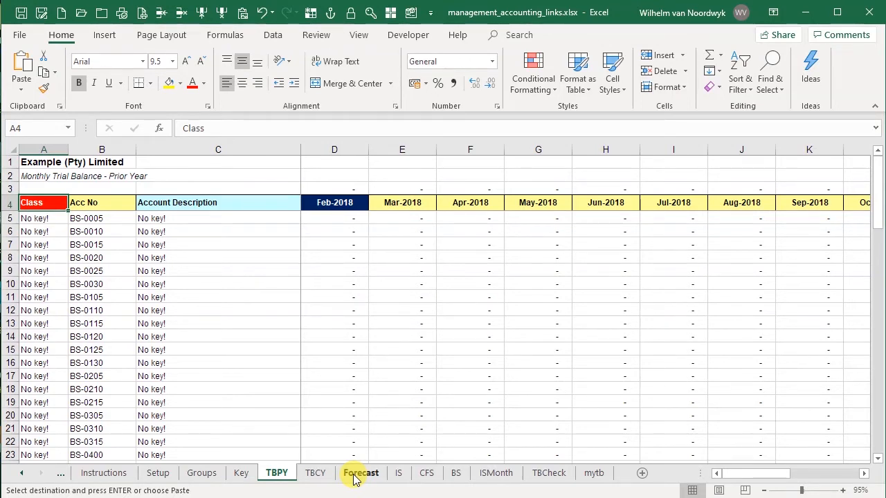
left_click(103, 217)
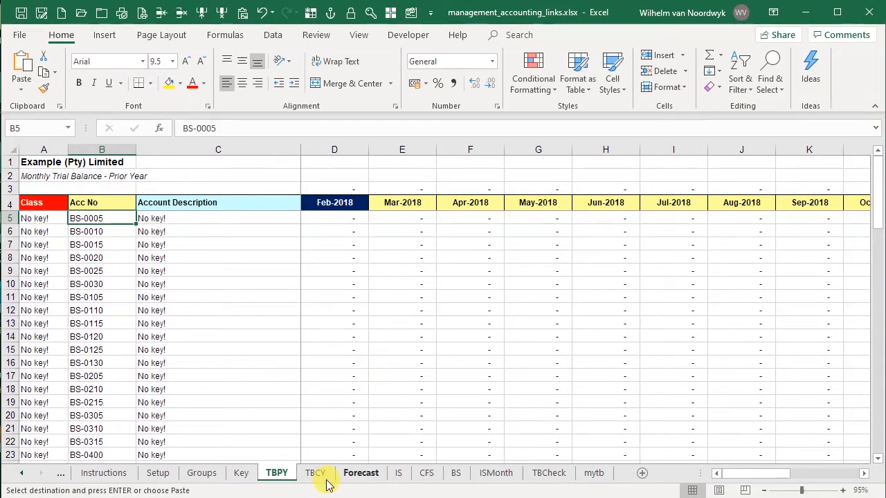
left_click(241, 473)
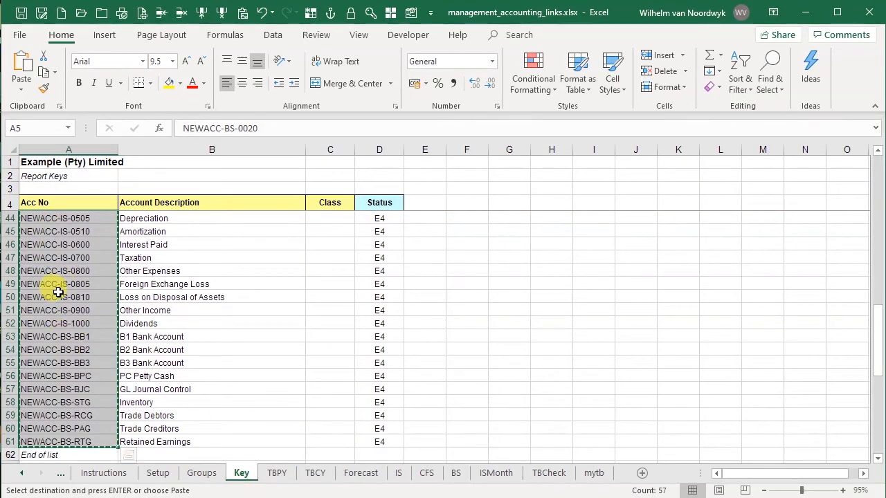
left_click(275, 474)
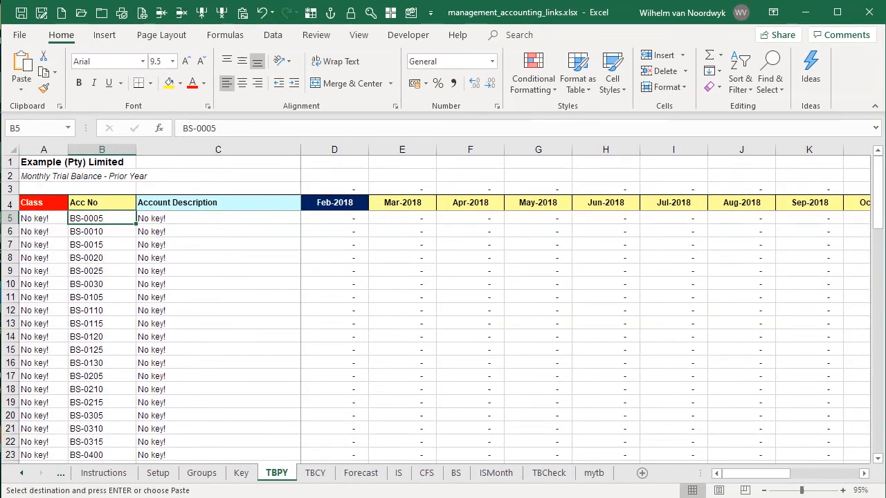
left_click(242, 14)
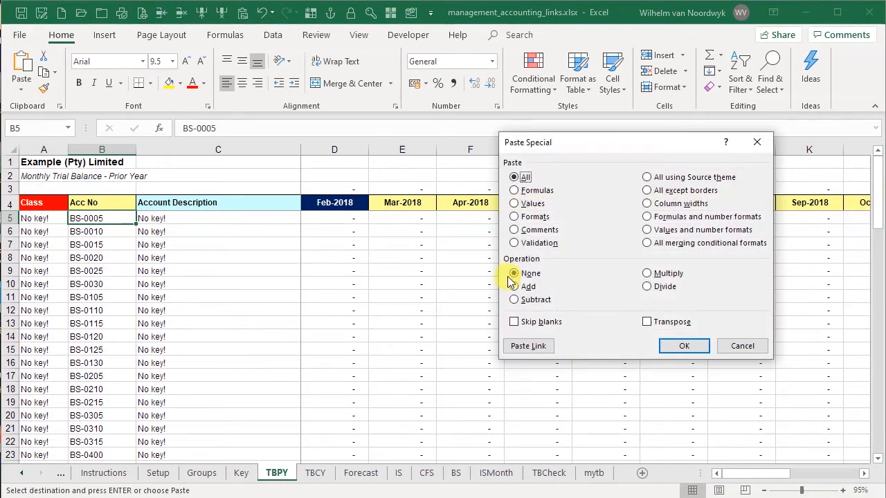
left_click(528, 205)
left_click(668, 345)
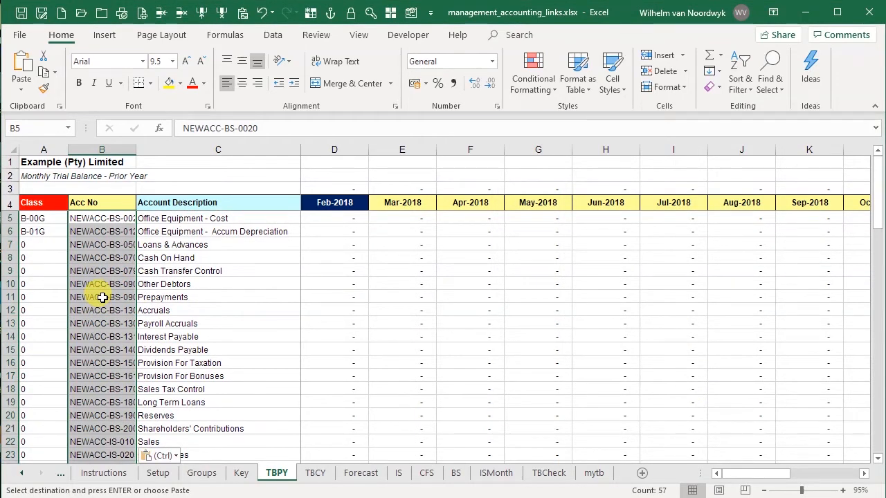
Clear the leftover old account numbers below the pasted accounts in the TBPY Acc No column
scroll(102, 297, "down", 9)
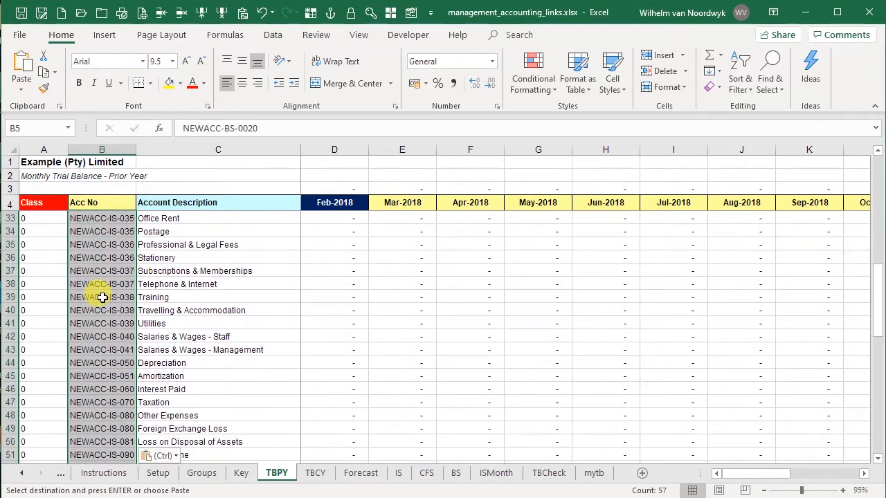
scroll(102, 297, "down", 8)
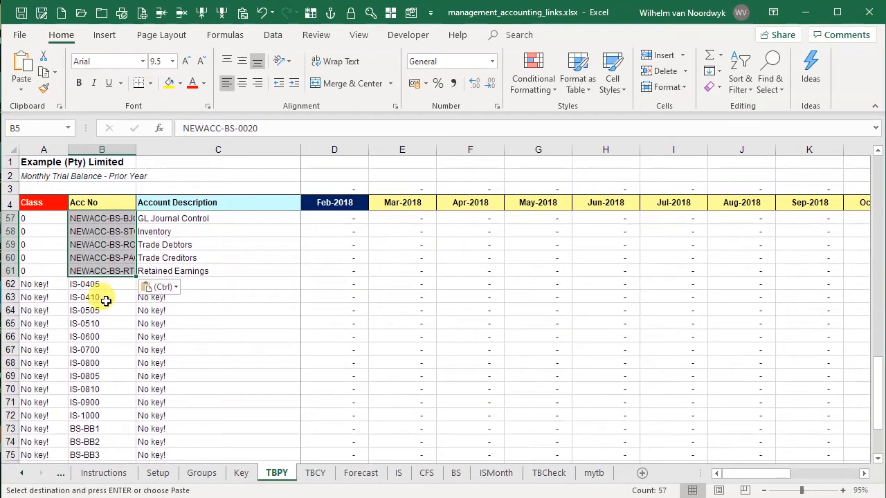
left_click(105, 284)
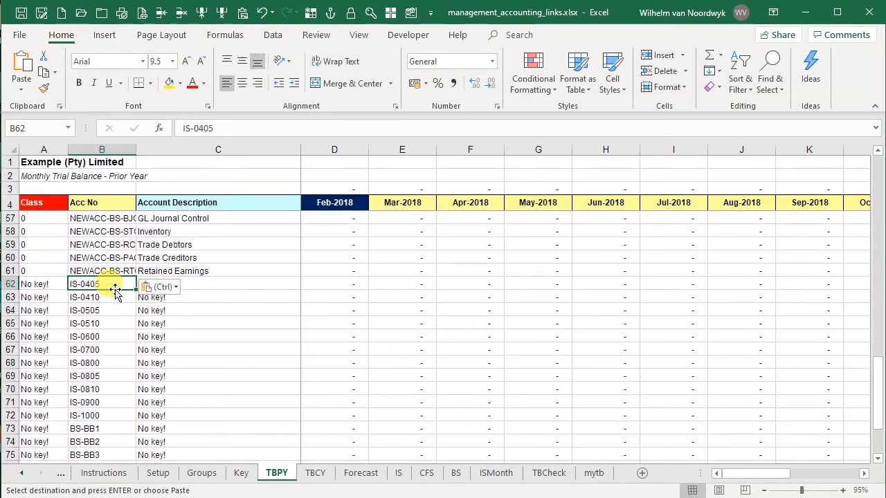
key("ctrl+shift+Down")
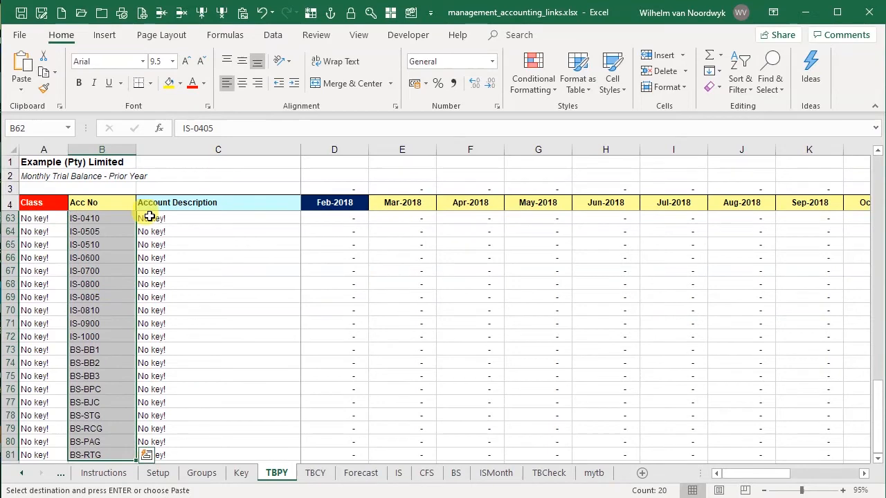
left_click(182, 14)
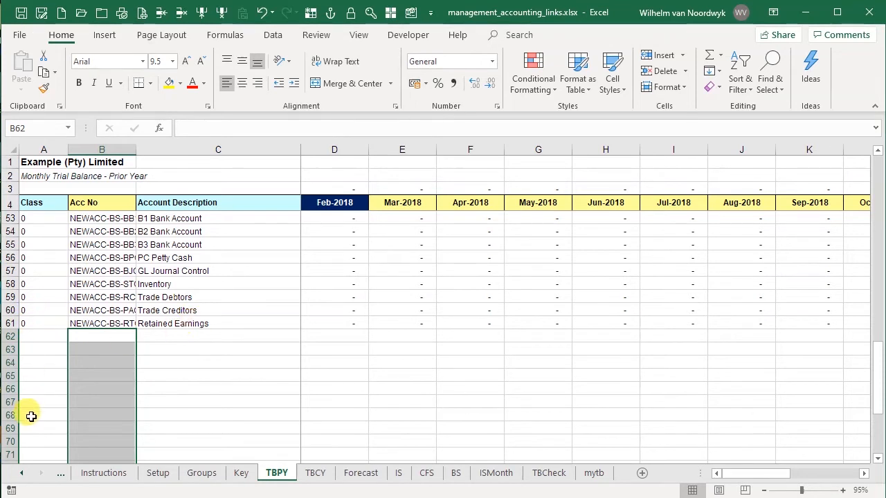
Autofit the TBPY Acc No column width to fit the new account numbers
left_click(115, 147)
double_click(136, 145)
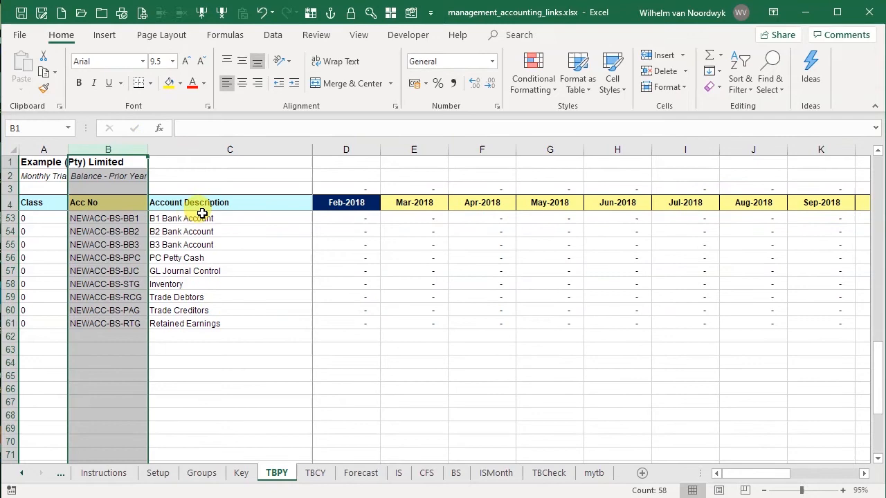
left_click(35, 321)
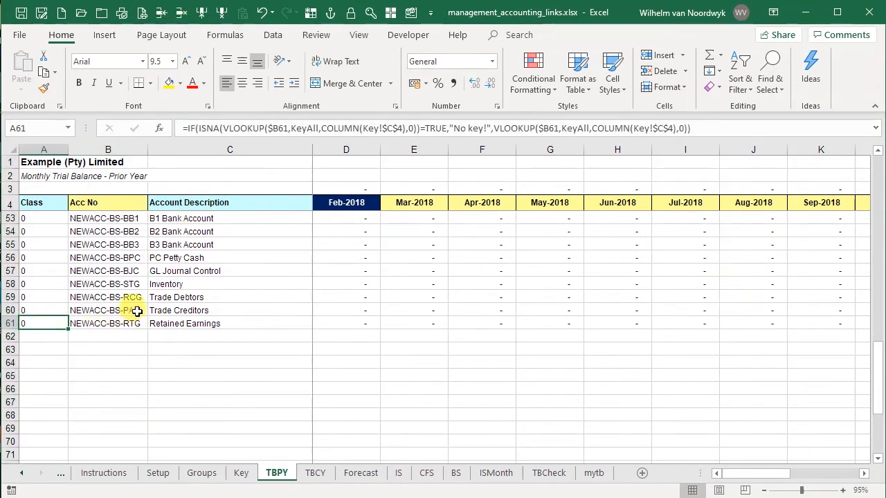
scroll(132, 309, "up", 12)
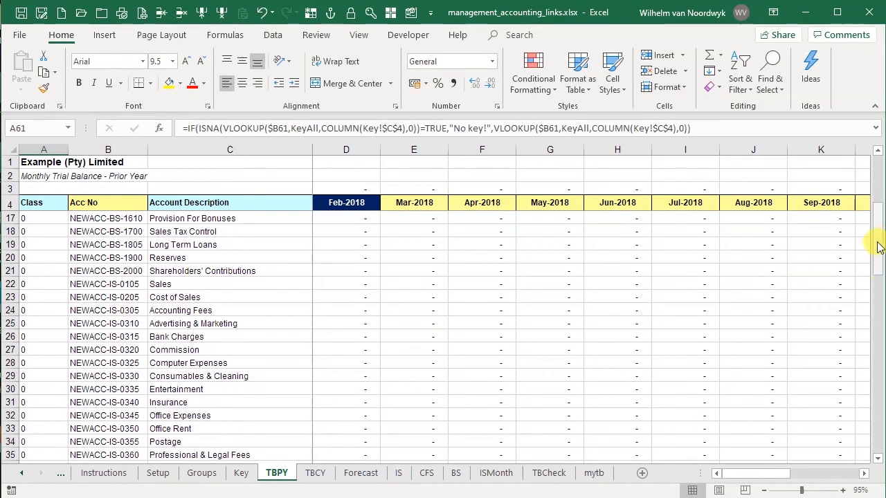
left_click_drag(877, 248, 876, 122)
left_click(134, 203)
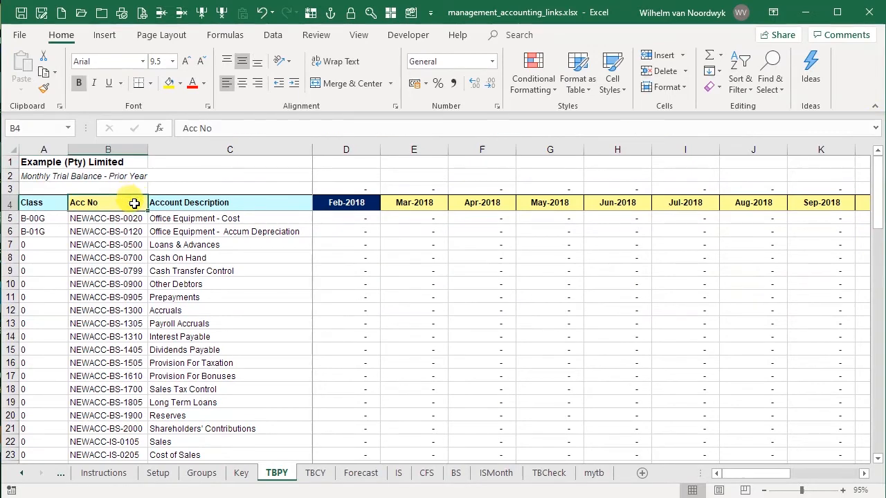
Copy the new account numbers from the Key sheet and paste them as values into the TBCY sheet's Acc No column
left_click(235, 477)
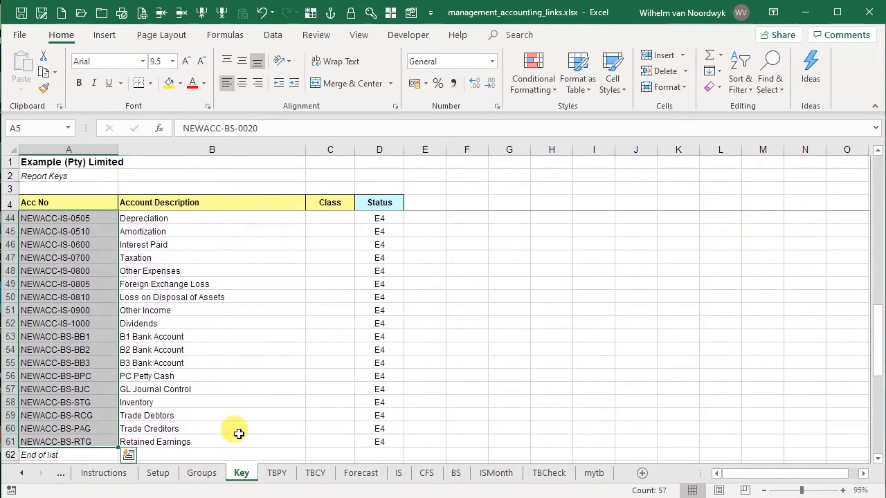
key("ctrl+c")
left_click(275, 474)
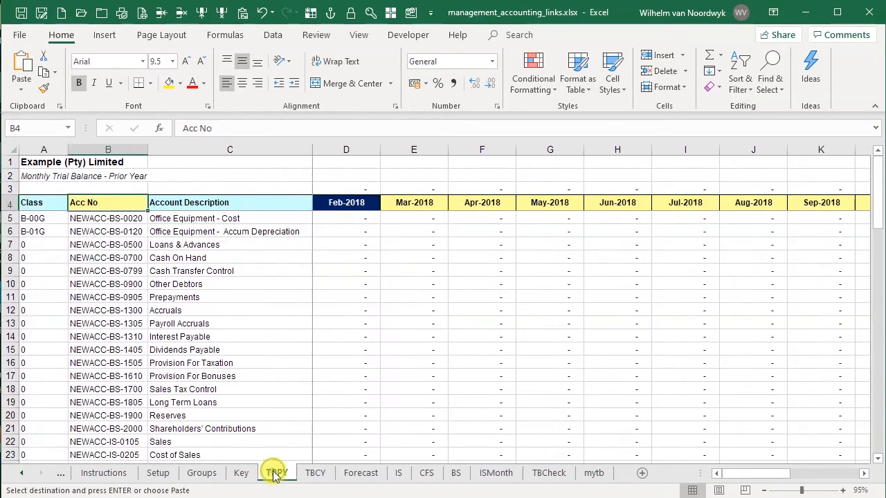
left_click(311, 473)
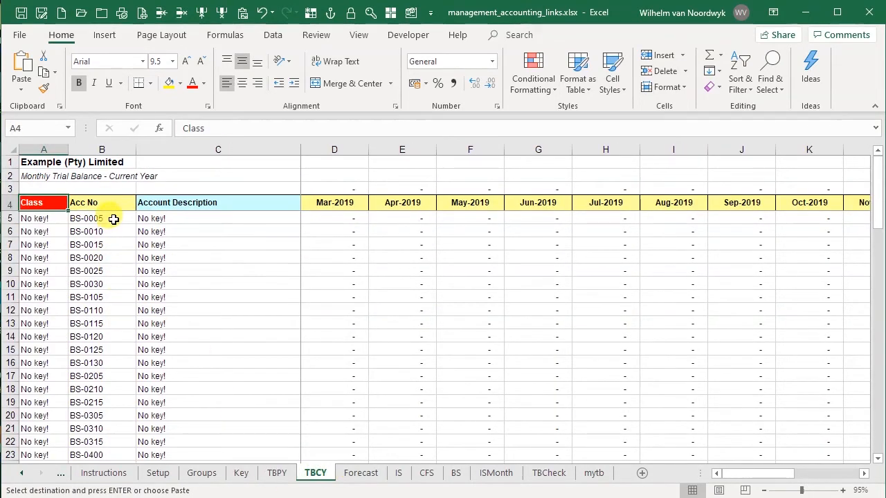
left_click(112, 218)
left_click(243, 14)
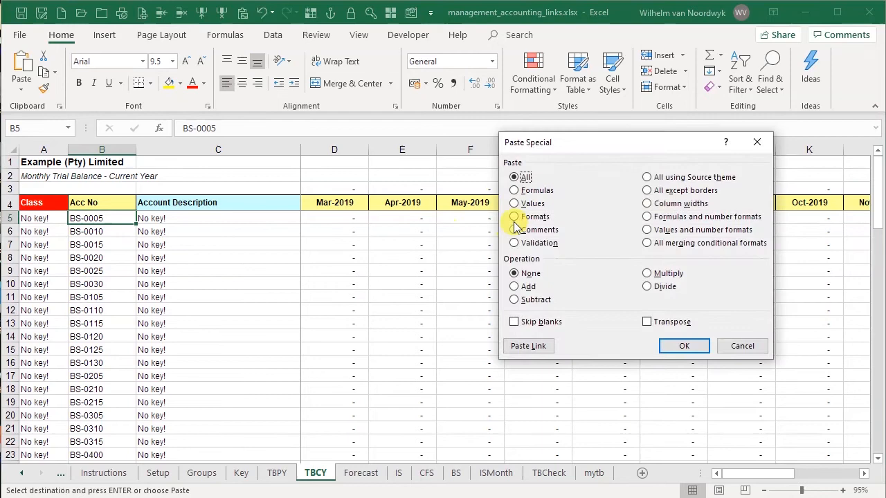
left_click(531, 203)
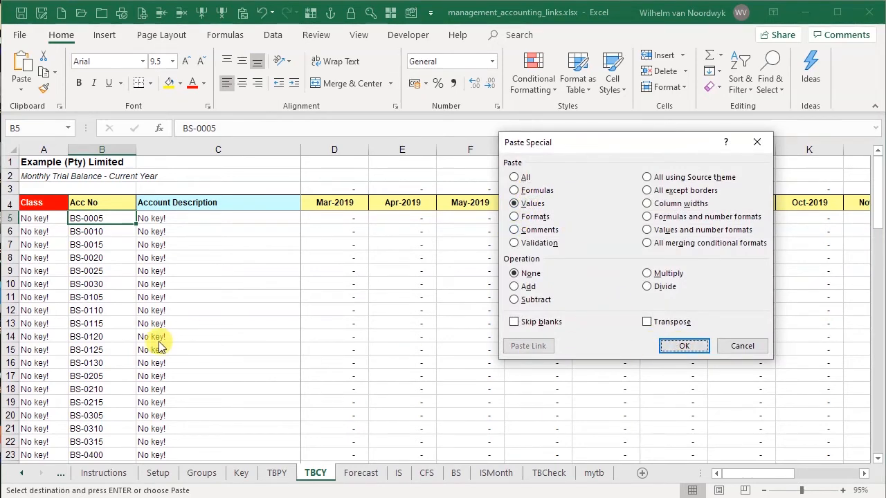
left_click(684, 348)
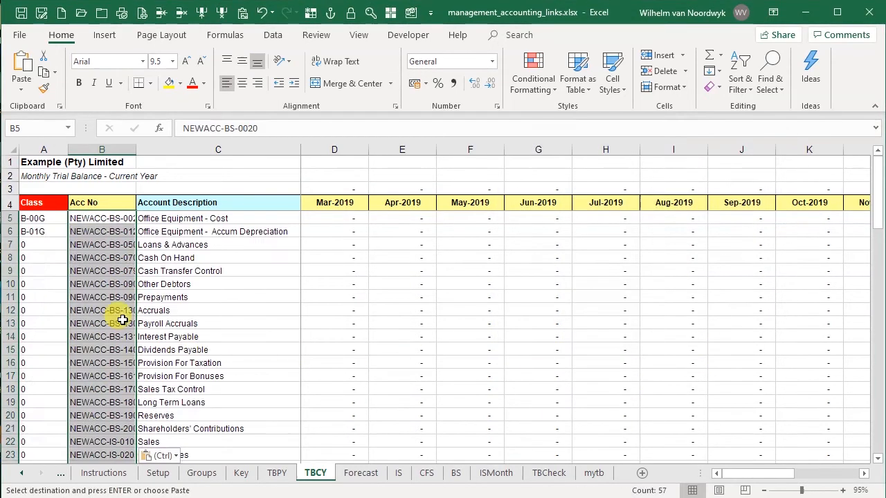
Clear the leftover old account numbers below the pasted accounts in the TBCY Acc No column
scroll(132, 319, "down", 18)
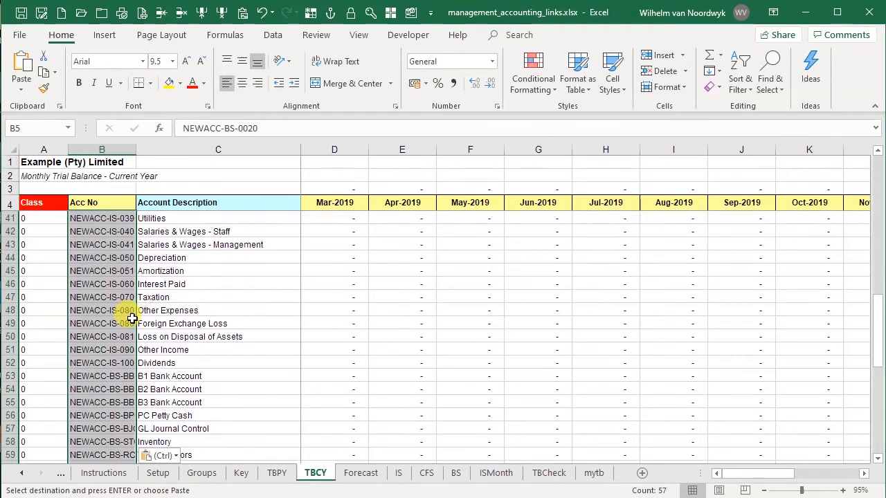
left_click(108, 256)
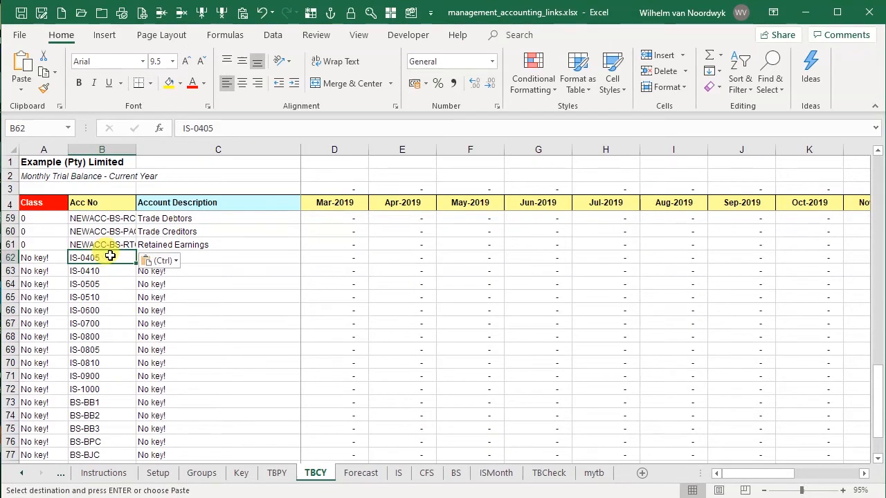
key("ctrl+shift+Down")
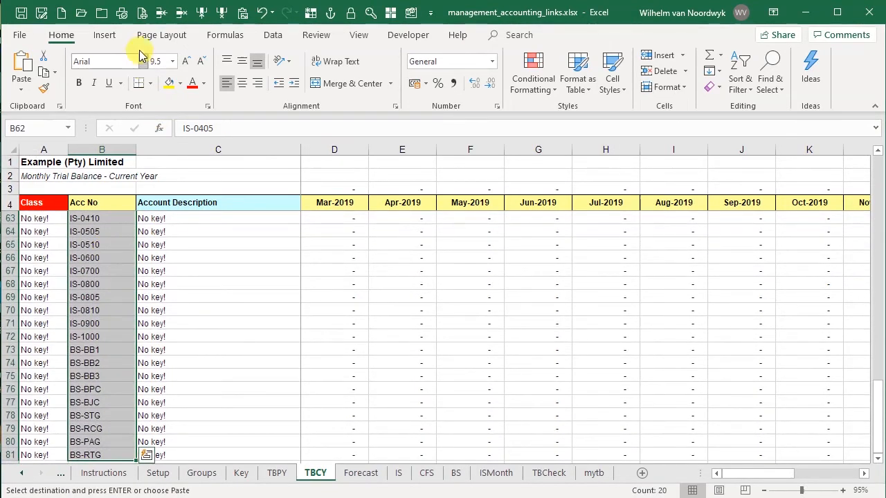
key("Delete")
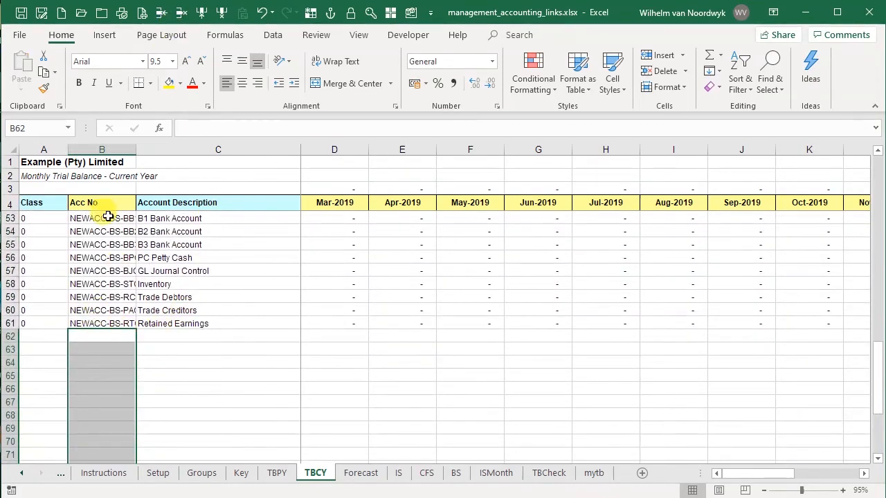
Autofit the TBCY Acc No column width to fit the new account numbers
left_click(111, 149)
double_click(136, 150)
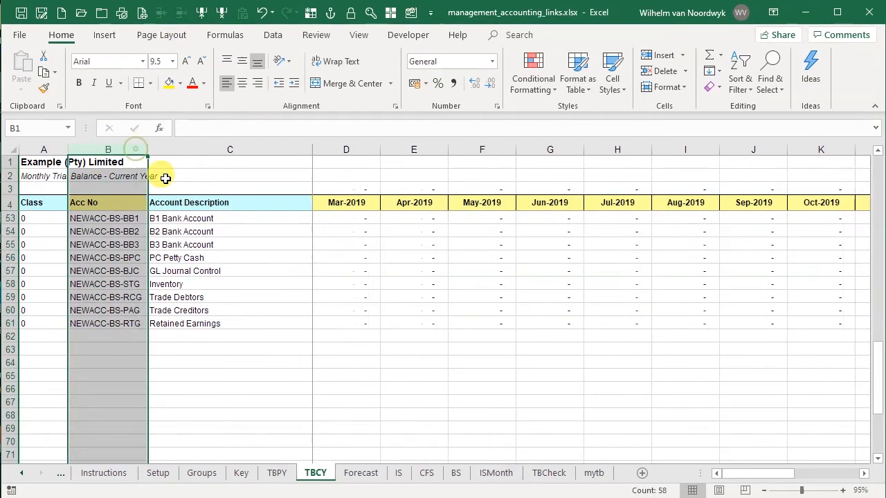
left_click(101, 322)
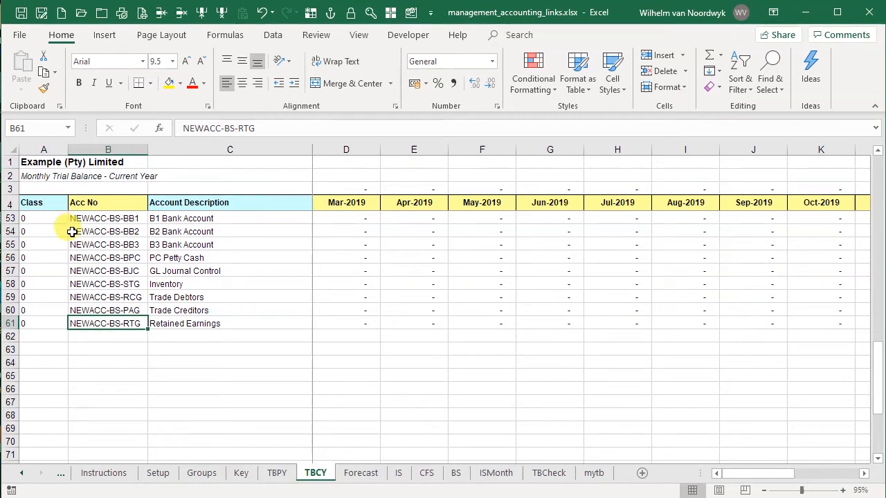
Copy the TBCY account numbers and paste them with Paste Special into the Forecast sheet's Acc No column
left_click(110, 205)
key("Down")
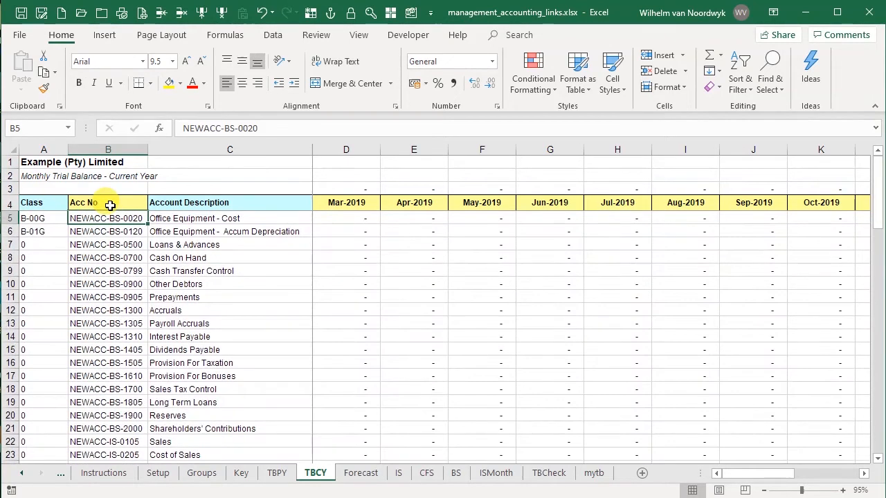
key("shift+Down")
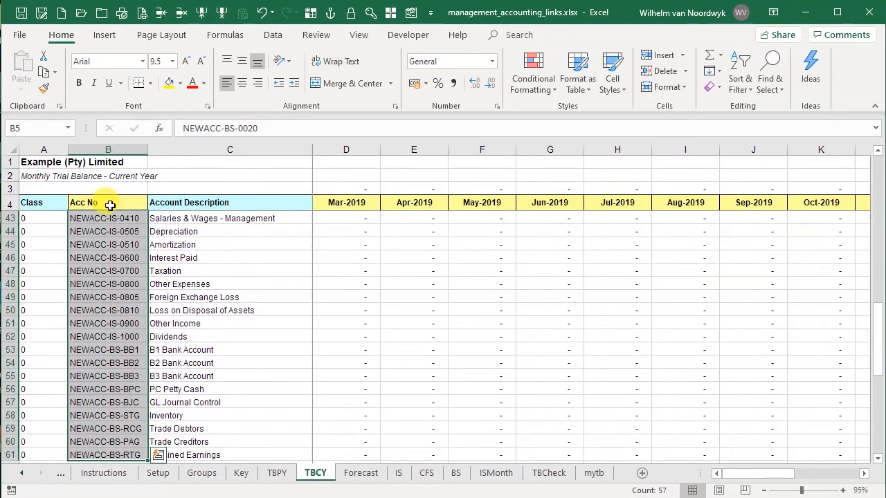
key("ctrl+c")
left_click(109, 205)
key("Down")
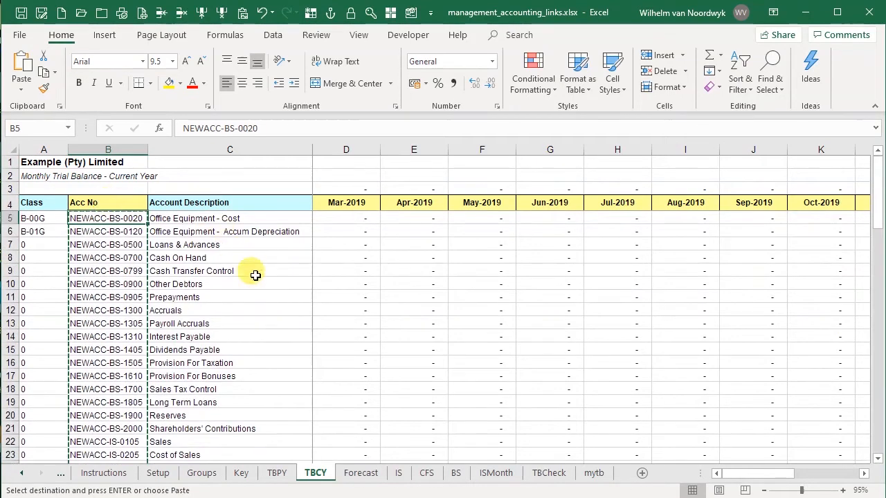
left_click(360, 472)
left_click(107, 220)
left_click(242, 12)
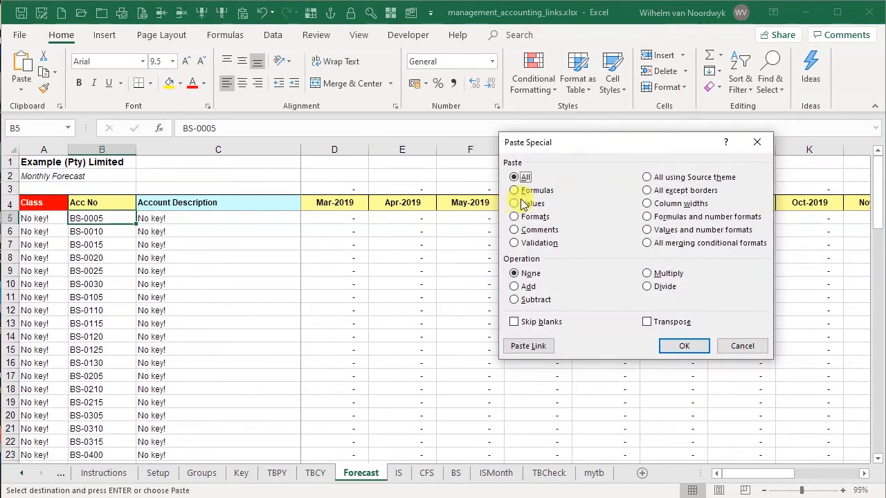
left_click(682, 345)
Clear the leftover old account numbers below the pasted accounts in the Forecast Acc No column
scroll(173, 315, "down", 6)
scroll(173, 315, "down", 12)
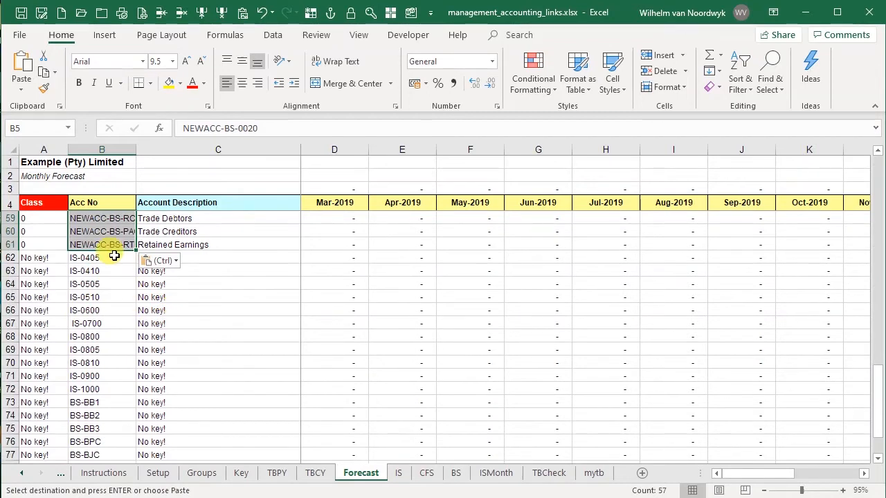
left_click(121, 257)
key("ctrl+shift+Down")
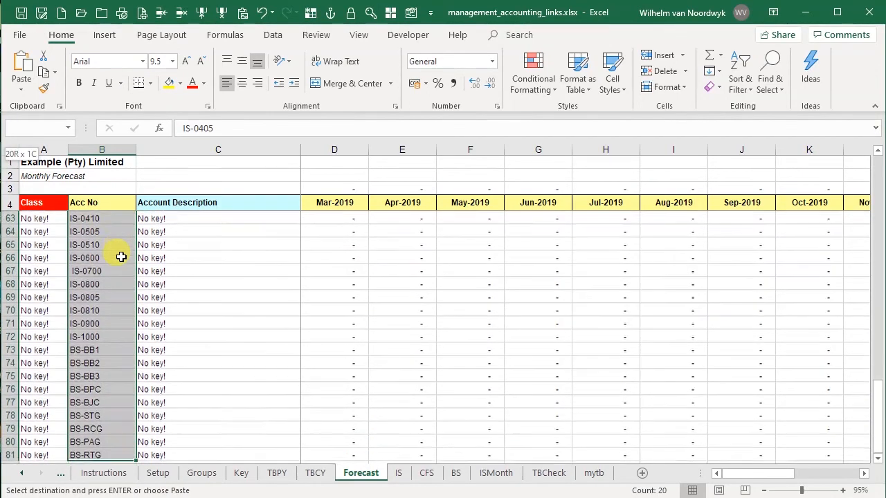
left_click(179, 14)
Autofit the Forecast Acc No column width to fit the new account numbers
scroll(116, 403, "up", 3)
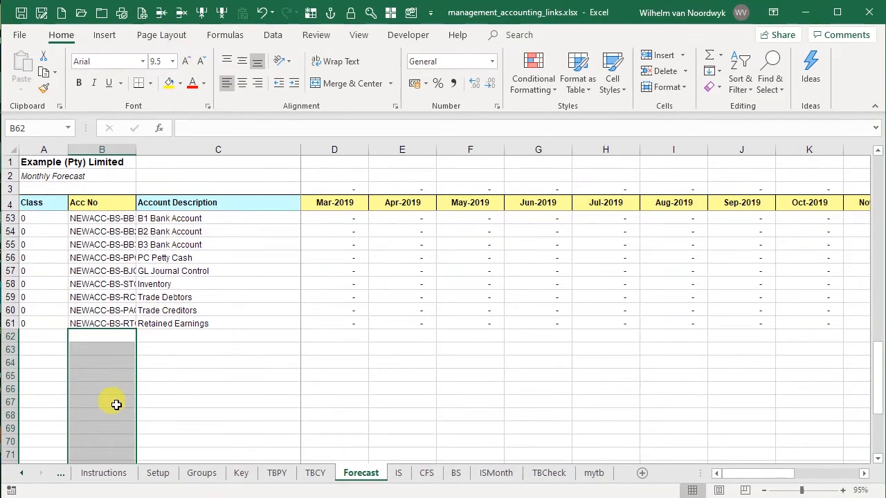
scroll(103, 410, "up", 4)
left_click(109, 144)
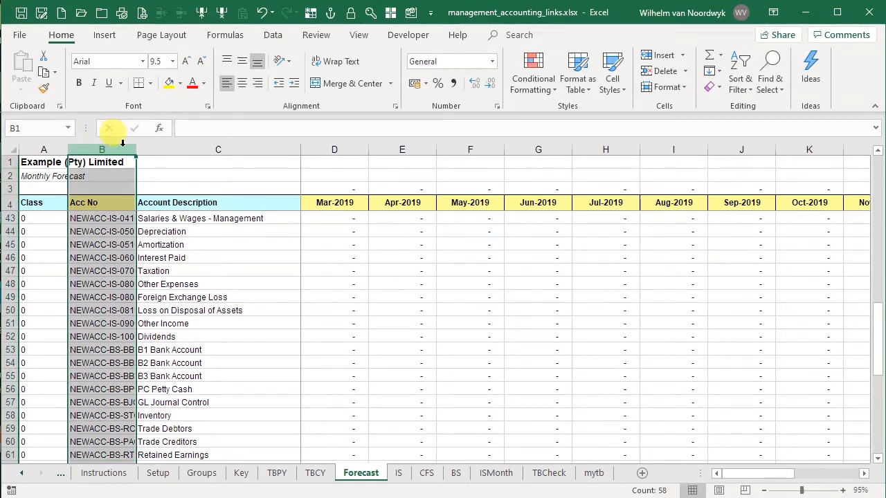
double_click(136, 149)
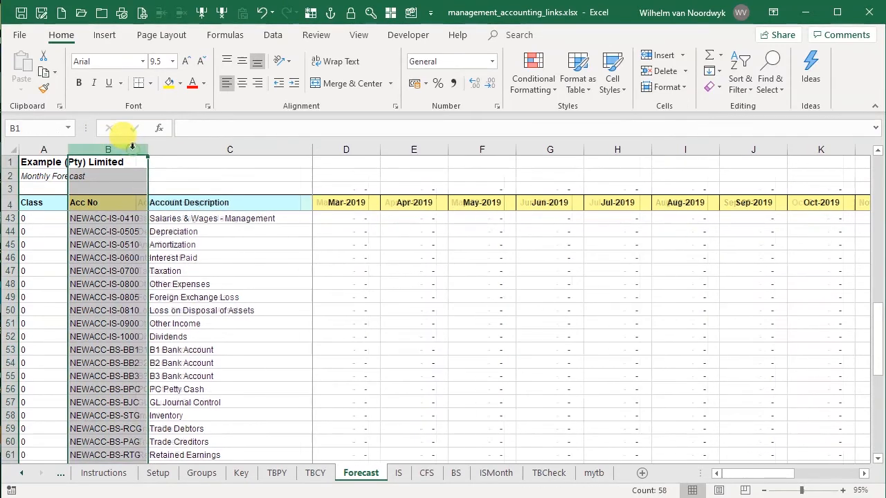
left_click(110, 201)
key("Down")
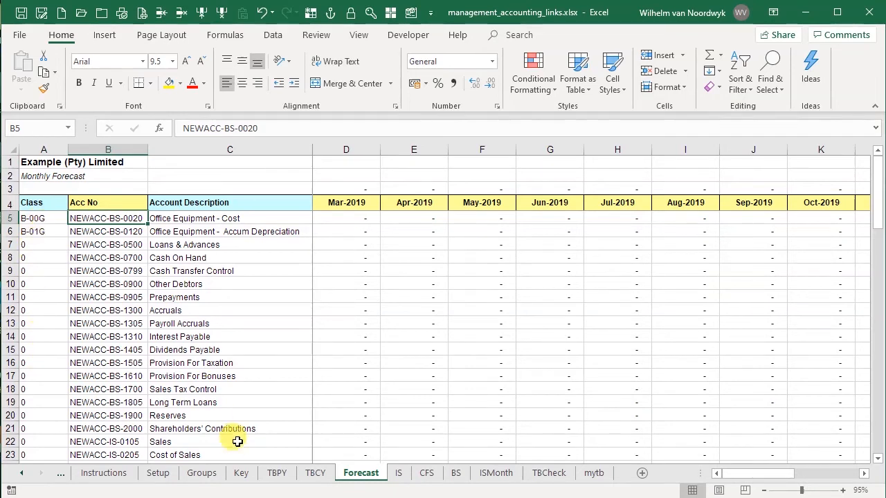
Review the account lists and classes across the Key, TBPY, TBCY and Forecast sheets
left_click(241, 473)
scroll(334, 393, "up", 13)
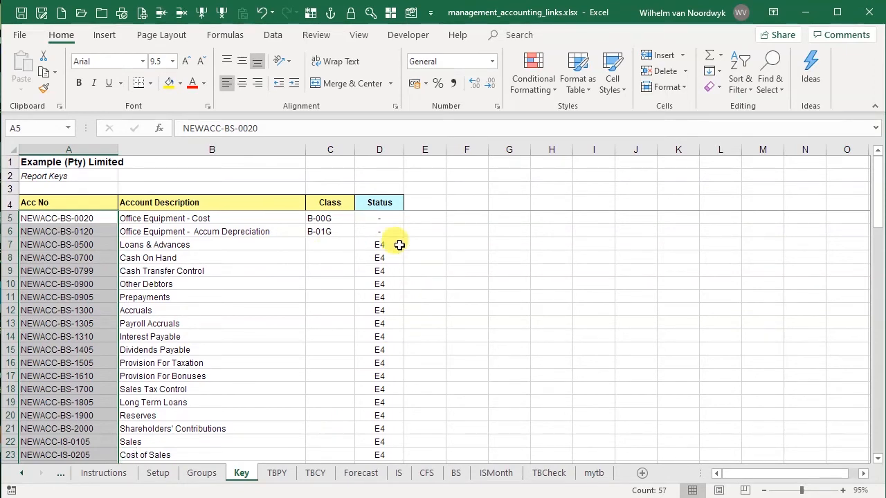
left_click(276, 473)
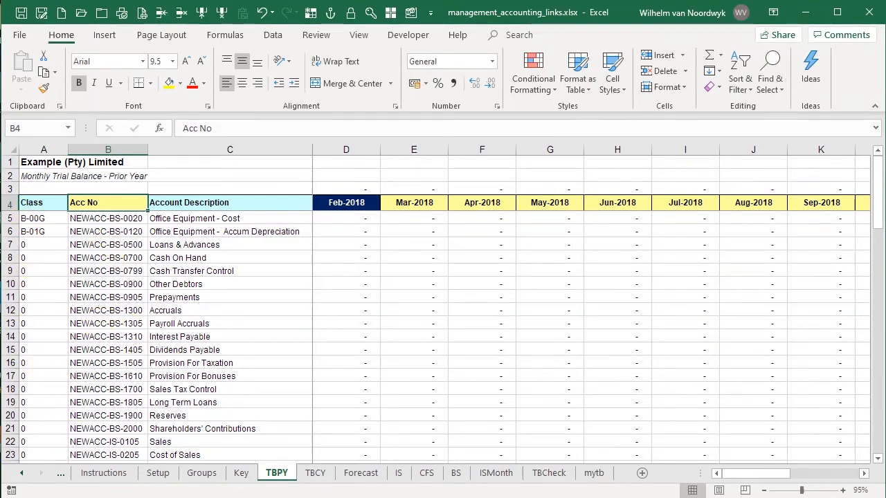
left_click(317, 479)
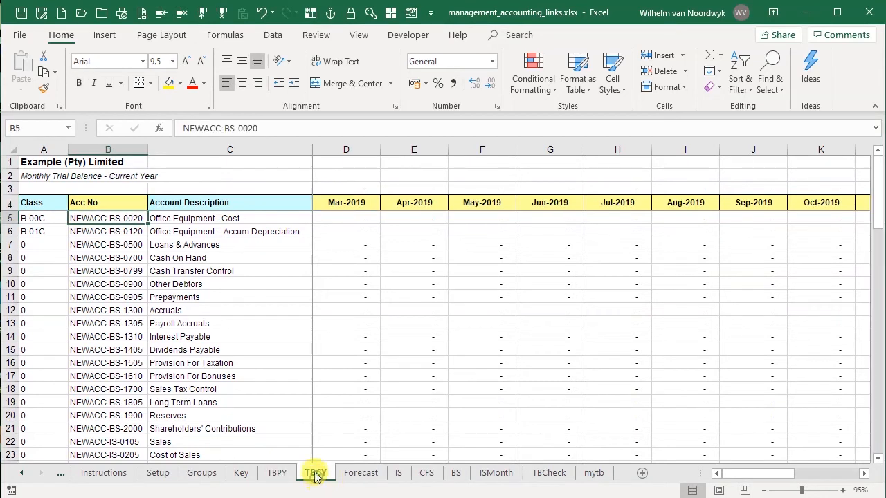
left_click(366, 476)
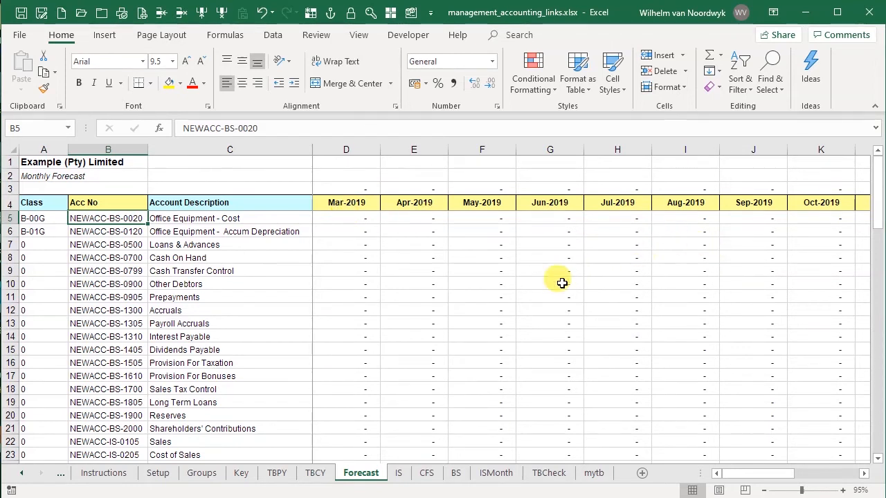
left_click(356, 202)
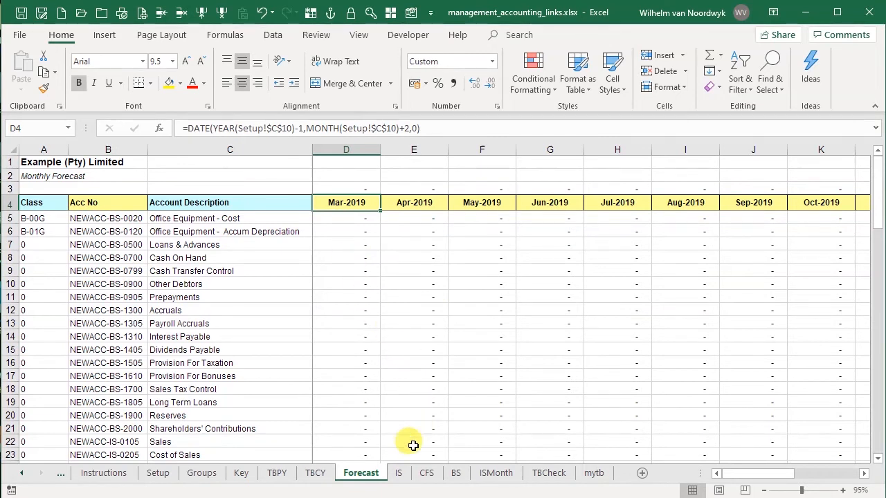
left_click(315, 472)
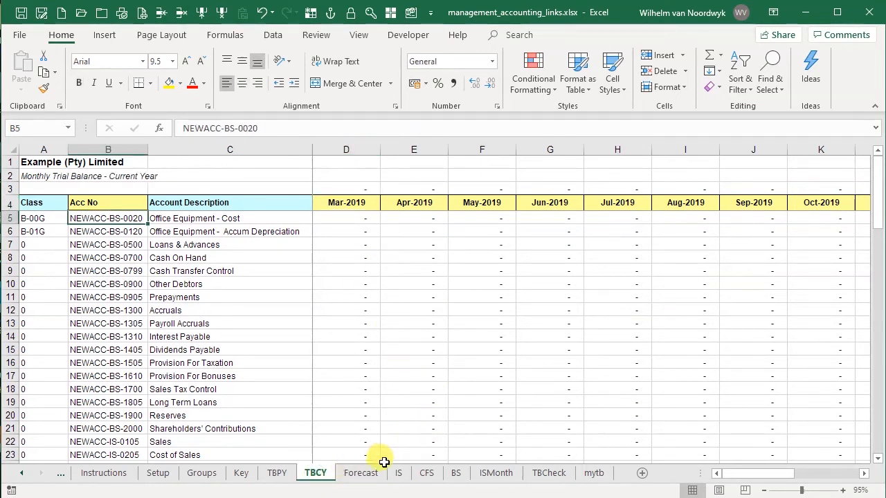
left_click(118, 202)
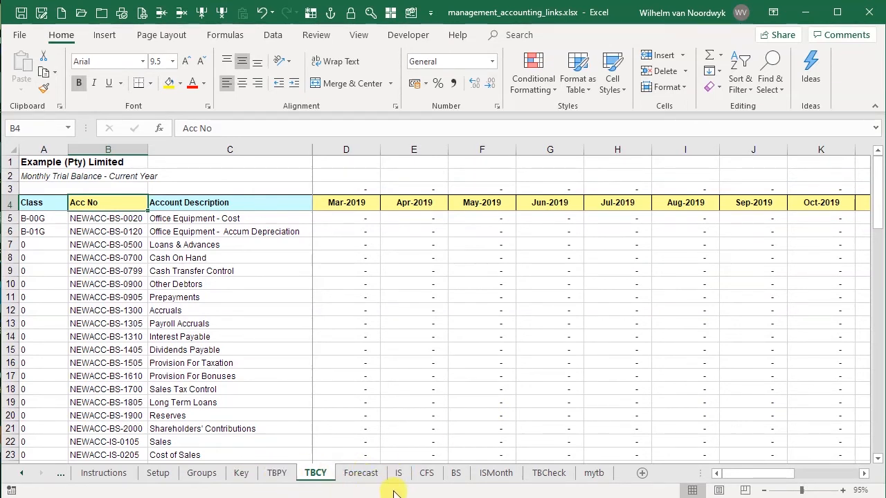
left_click(240, 473)
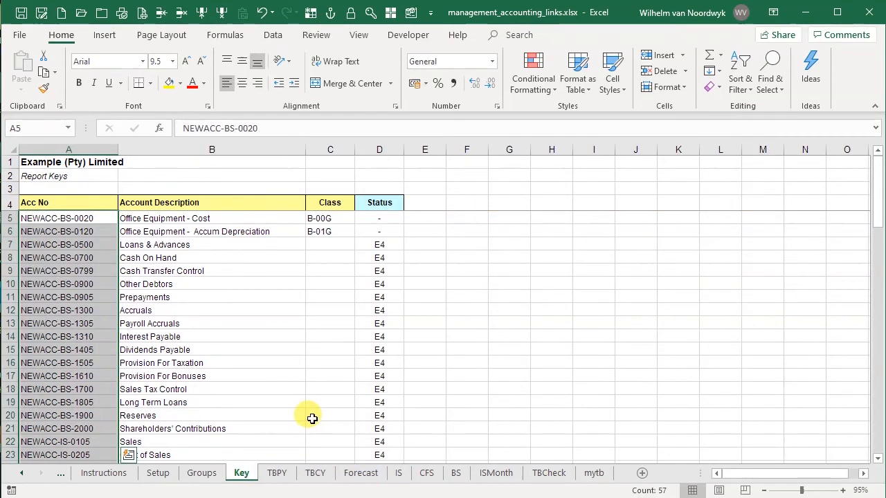
left_click(68, 219)
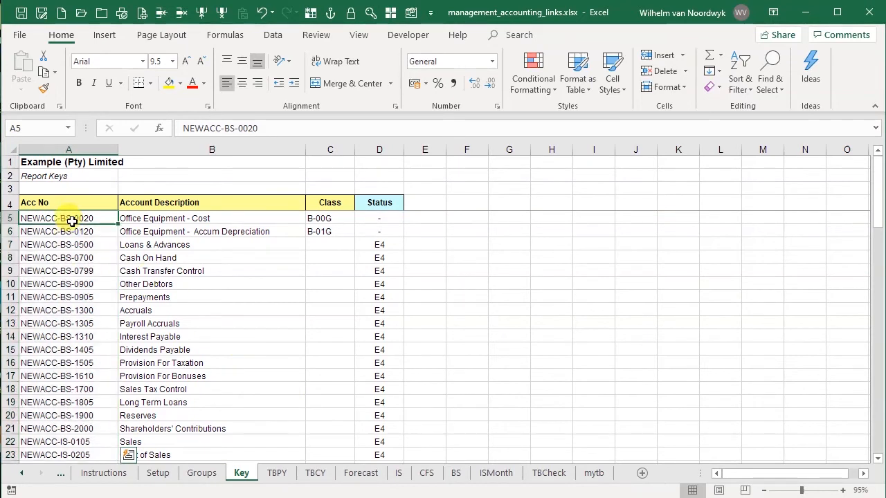
left_click(312, 219)
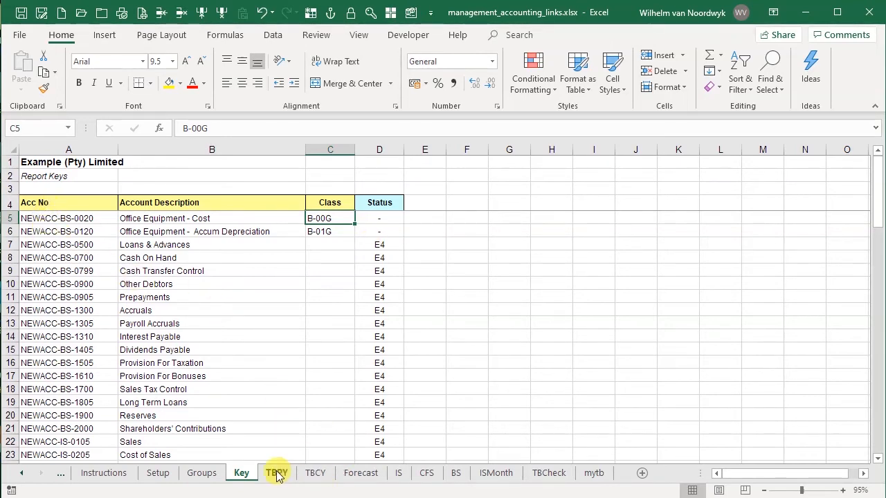
Examine the class codes and line descriptions on the IS income statement sheet
left_click(399, 474)
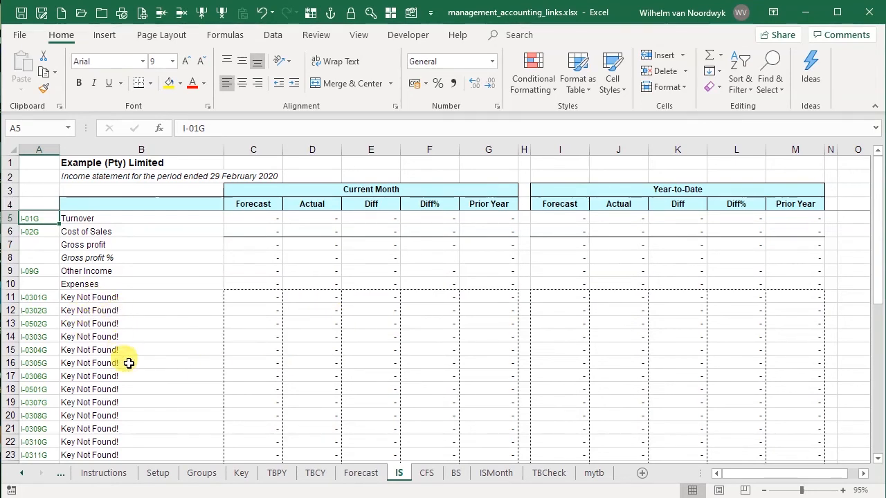
scroll(123, 406, "down", 3)
scroll(128, 405, "down", 1)
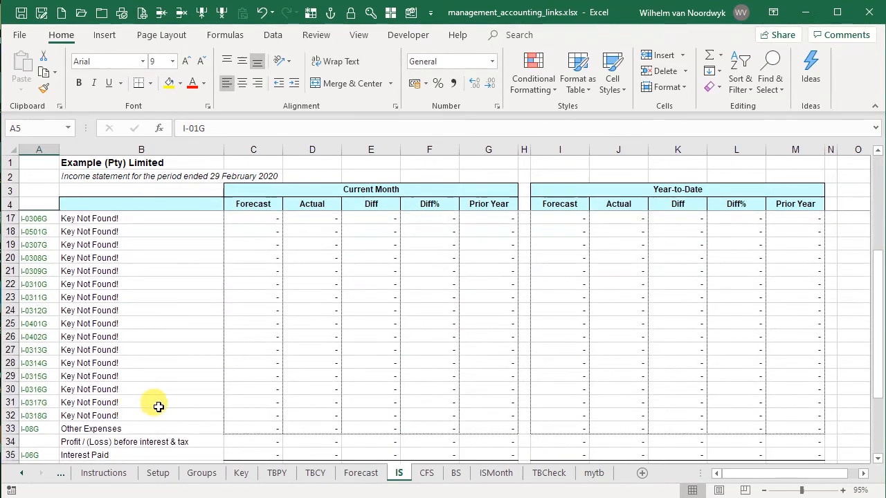
scroll(152, 405, "up", 4)
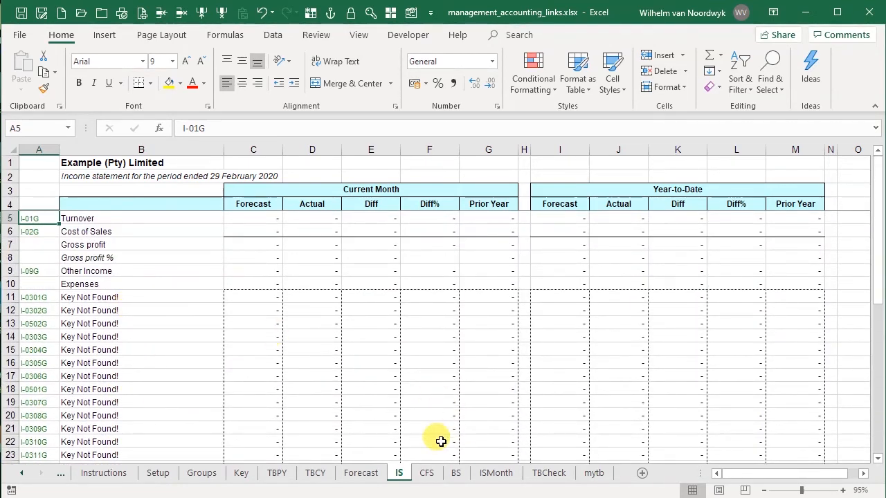
Compare the report keys on the Key sheet with the IS sheet and the TBCheck sequence check
left_click(236, 480)
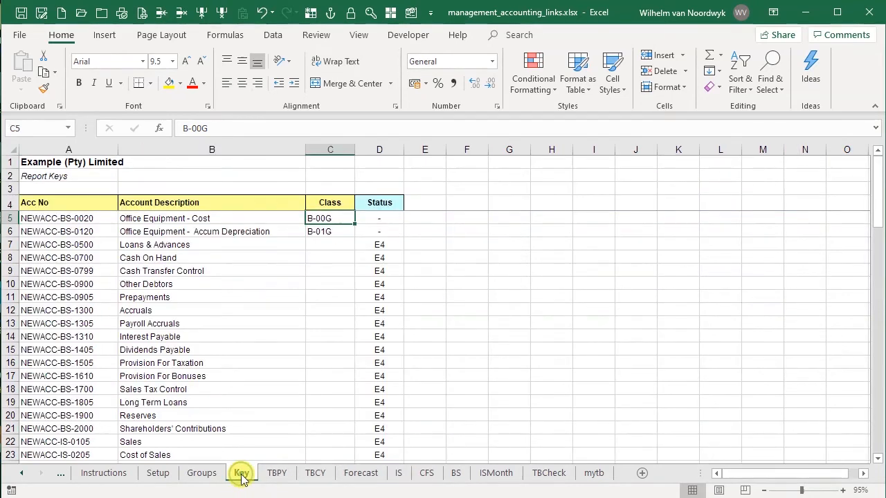
left_click(398, 476)
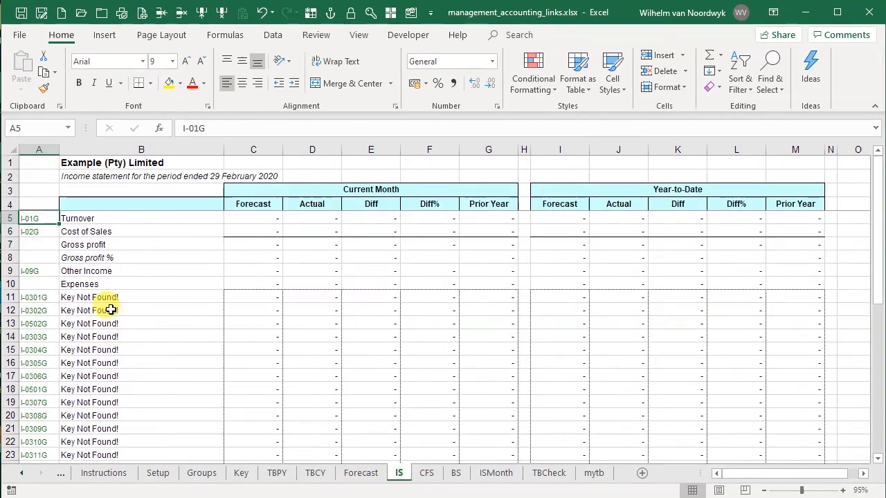
scroll(109, 353, "down", 4)
scroll(111, 367, "down", 3)
scroll(114, 371, "up", 7)
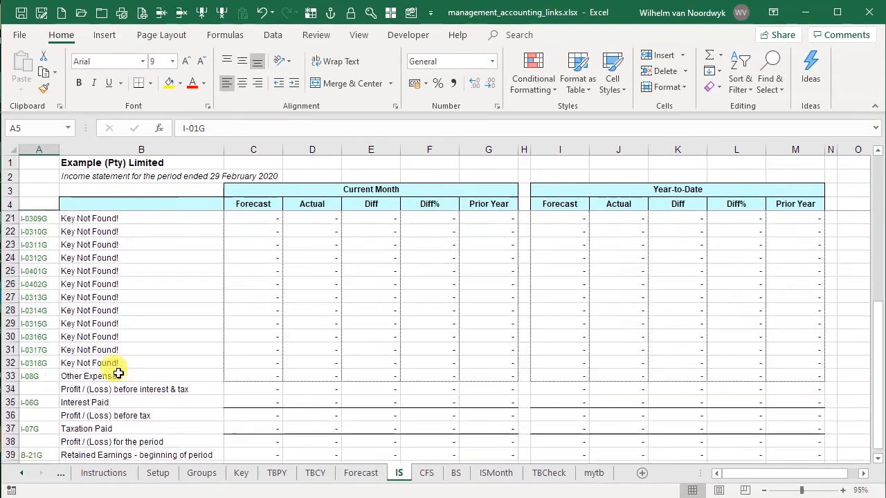
left_click(240, 473)
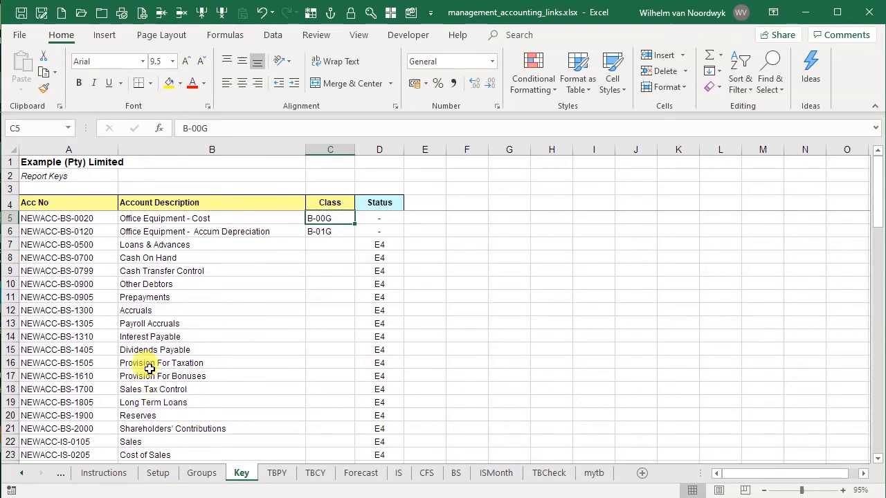
left_click(79, 216)
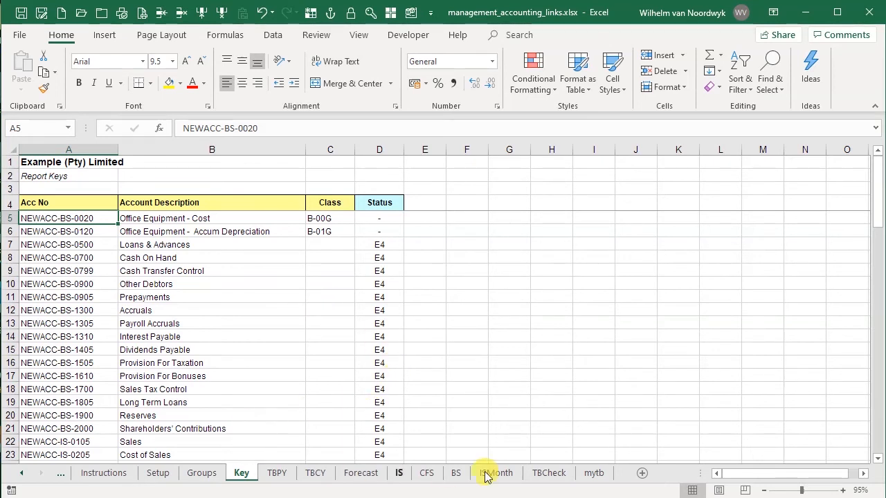
left_click(547, 476)
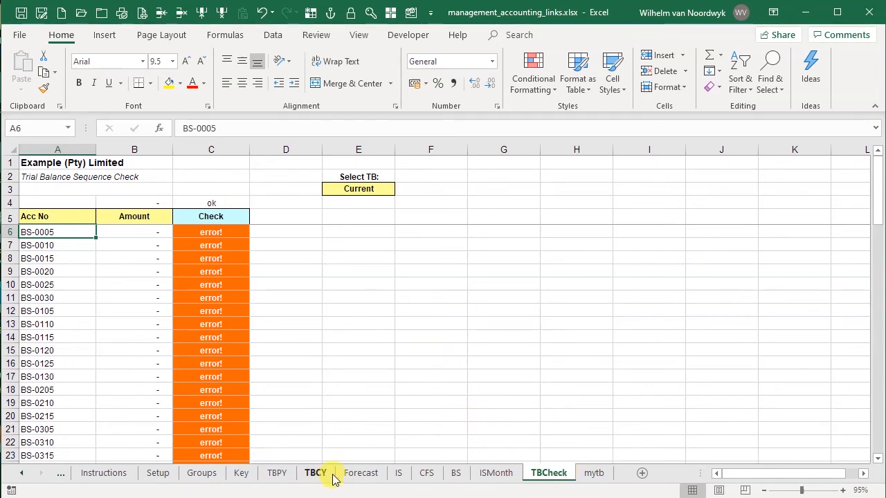
Copy the new account numbers from the Key sheet into the TBCheck Acc No column starting at row 6
left_click(240, 473)
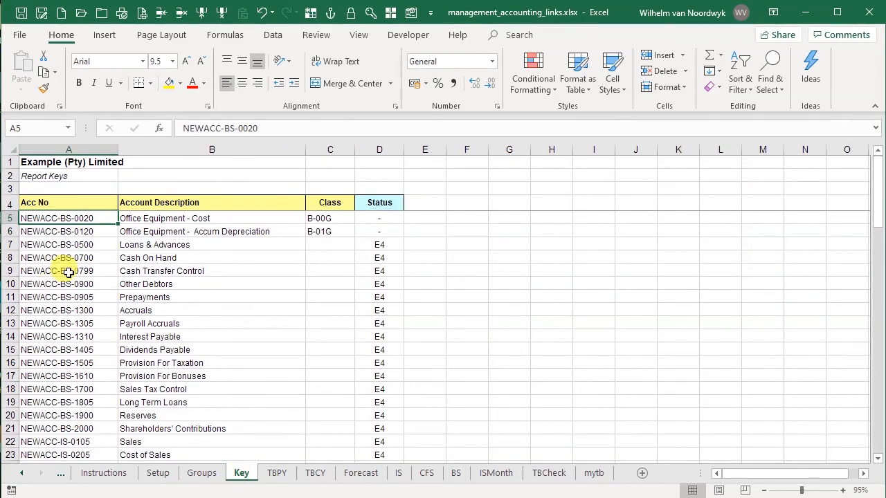
key("shift+Down")
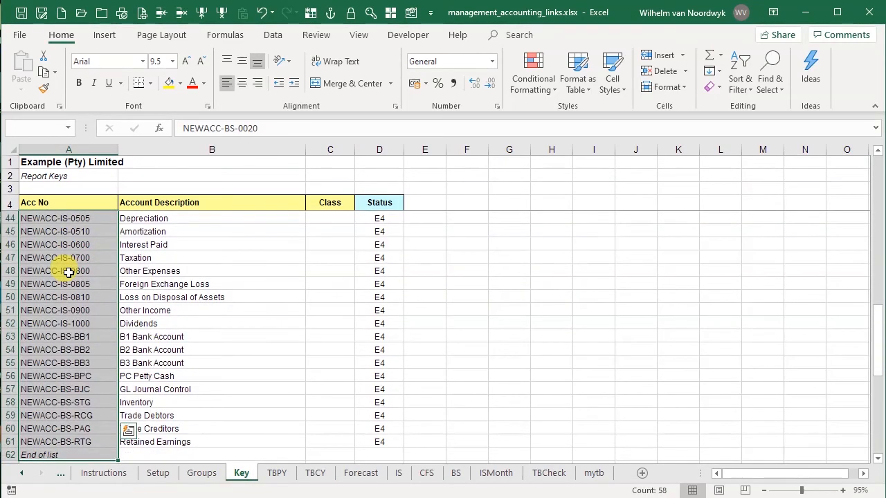
key("ctrl+c")
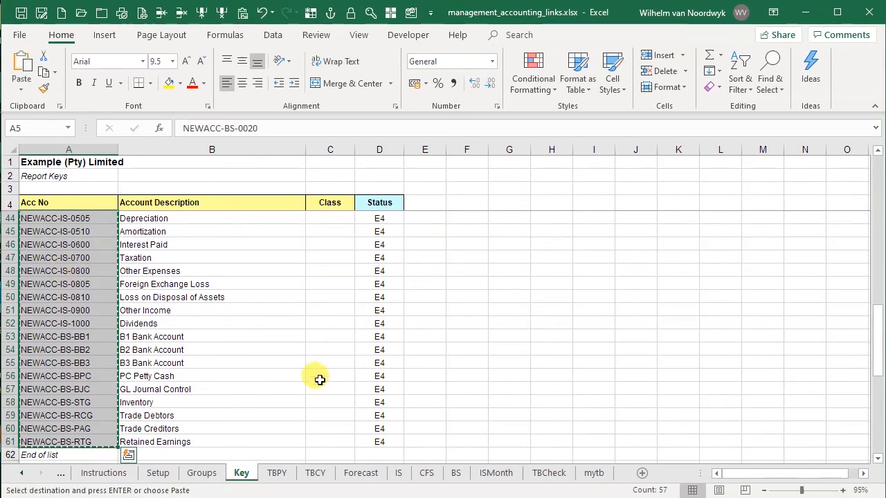
left_click(549, 473)
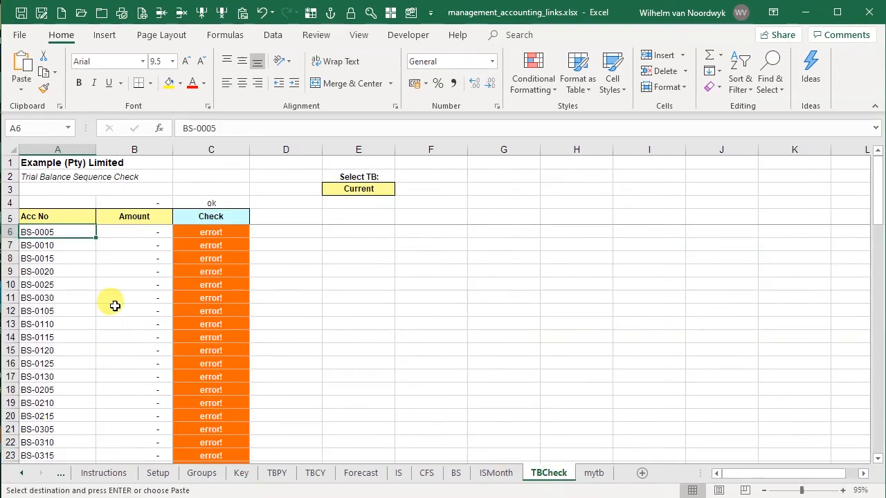
left_click(241, 12)
left_click(531, 202)
left_click(682, 347)
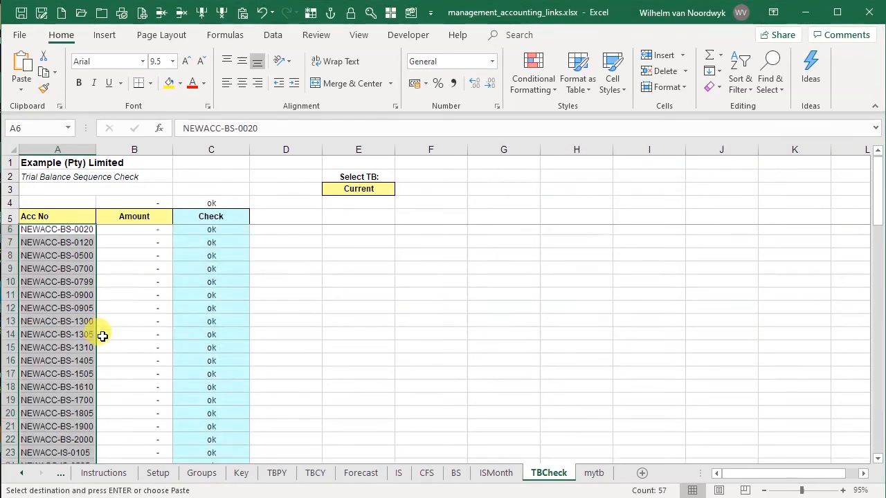
Clear the leftover old account numbers below the pasted accounts in the TBCheck Acc No column
scroll(107, 332, "down", 12)
scroll(107, 332, "down", 6)
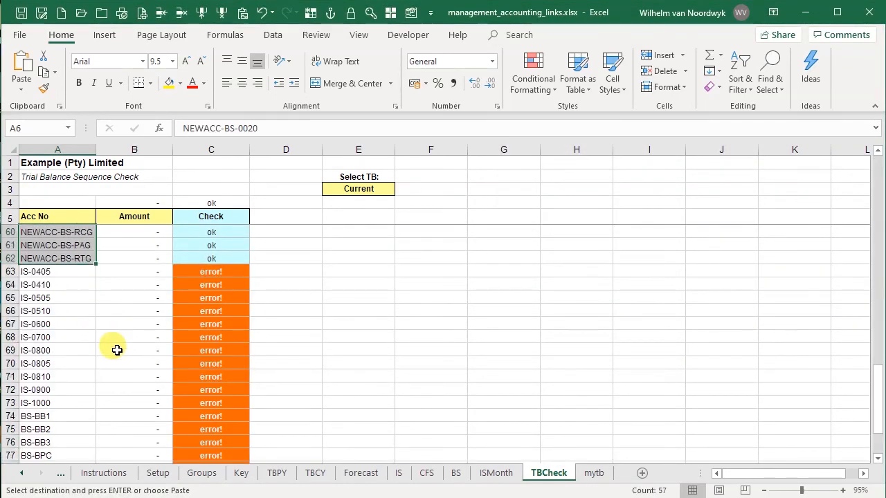
left_click(65, 271)
key("ctrl+shift+Down")
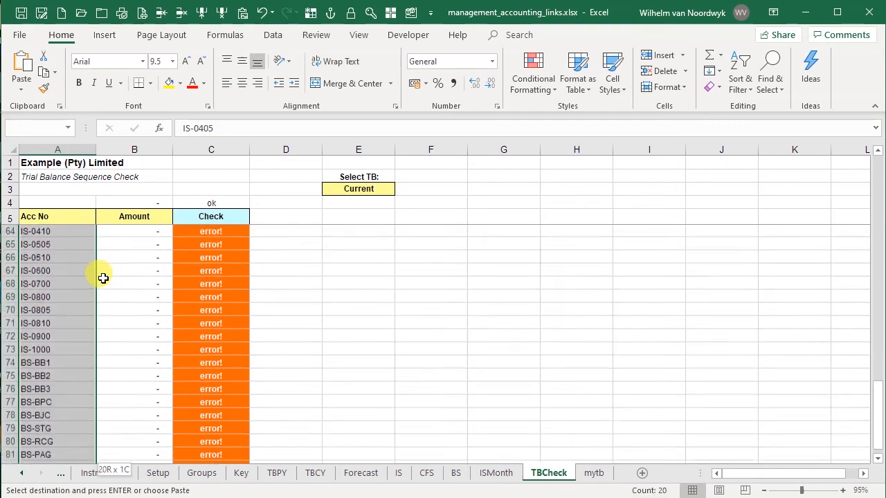
left_click(183, 12)
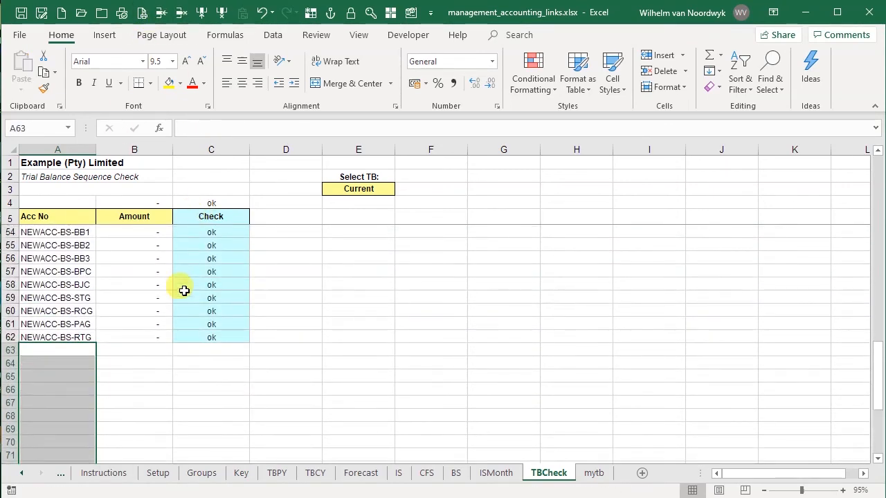
left_click(59, 337)
scroll(140, 358, "up", 16)
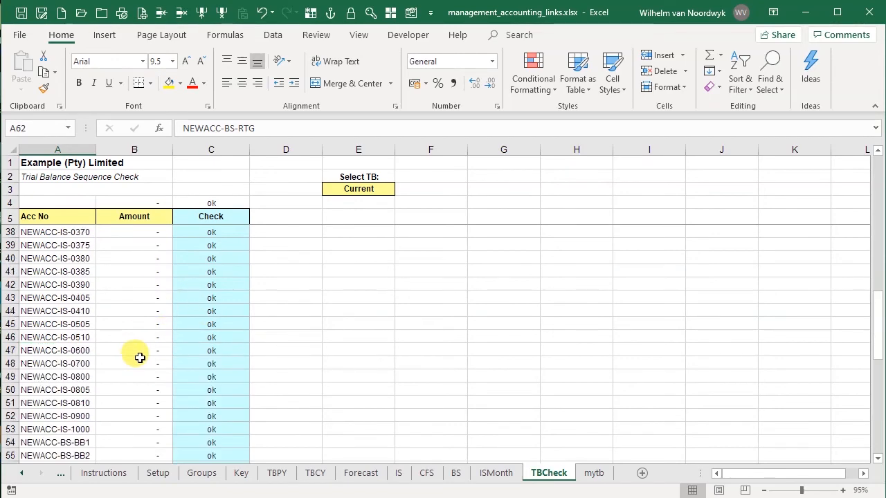
left_click(30, 231)
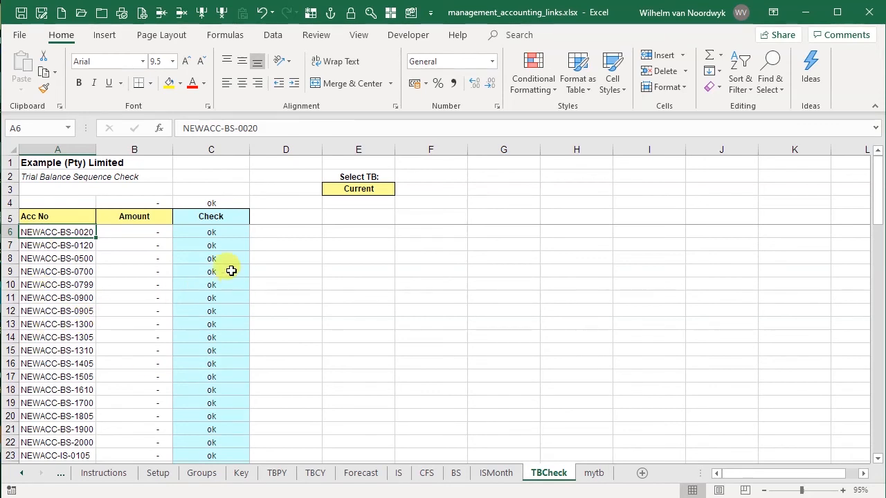
Switch the TBCheck Select TB option to Prior and then to Forecast to check each trial balance
left_click(375, 191)
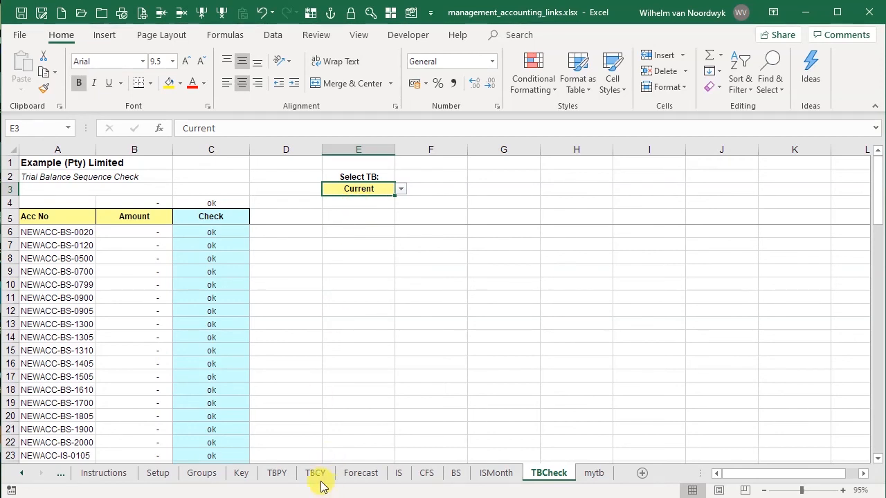
left_click(400, 189)
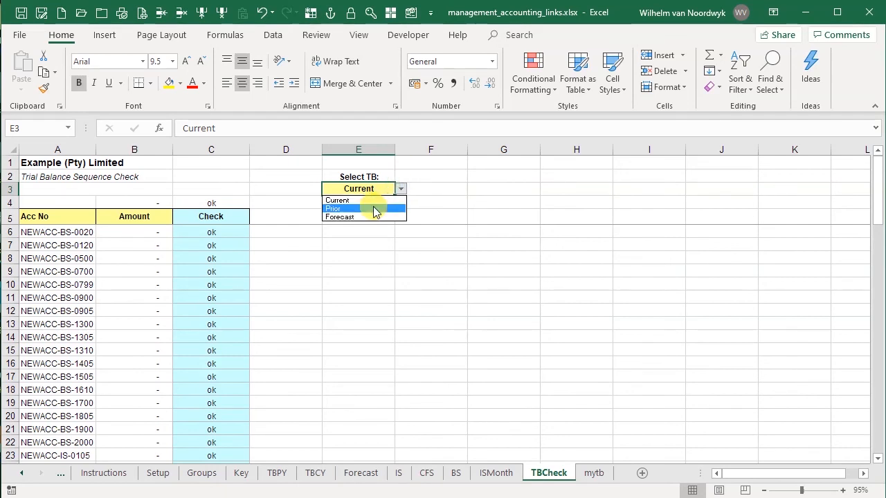
left_click(373, 208)
left_click(402, 190)
left_click(383, 217)
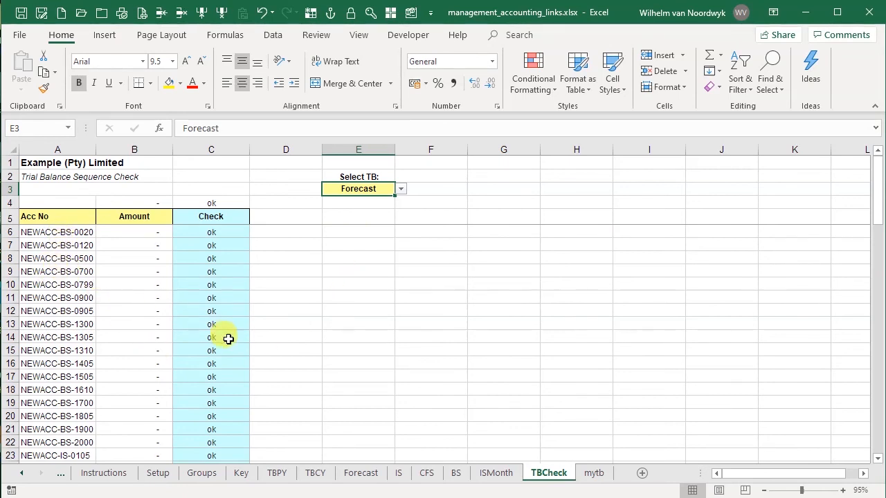
left_click(144, 233)
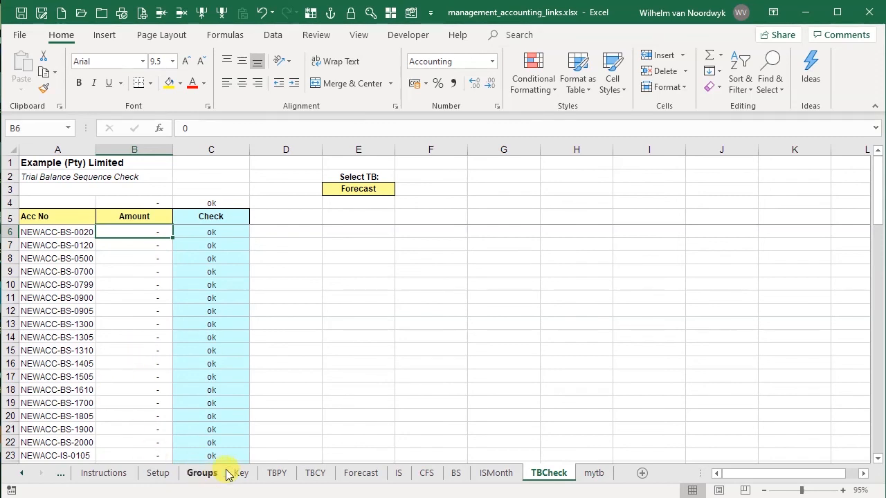
Compare the TBCY account list with the TBCheck account sequence
left_click(315, 473)
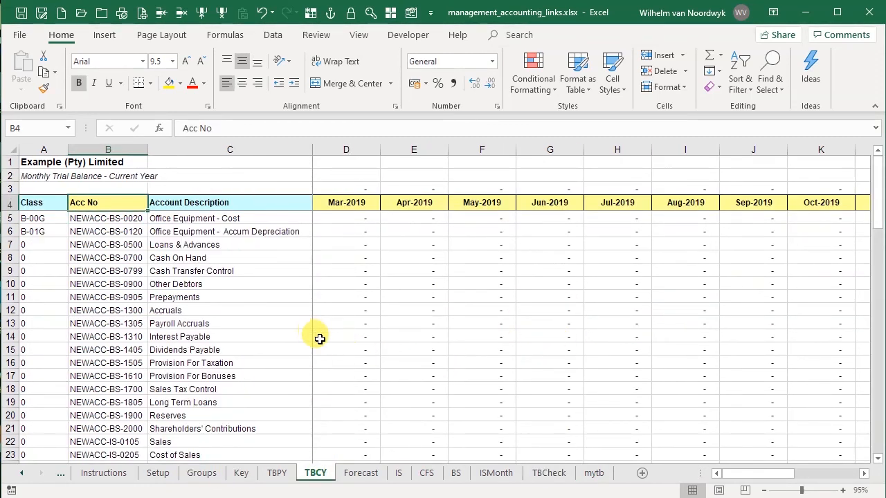
left_click(540, 474)
left_click(78, 216)
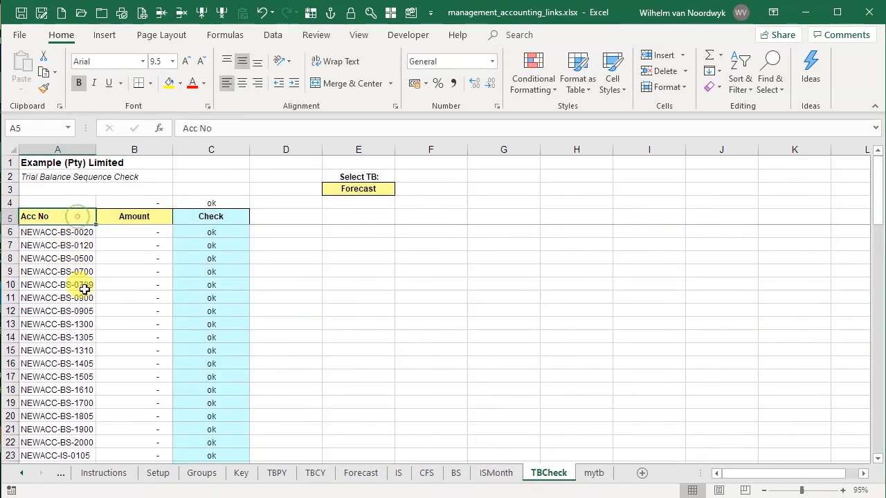